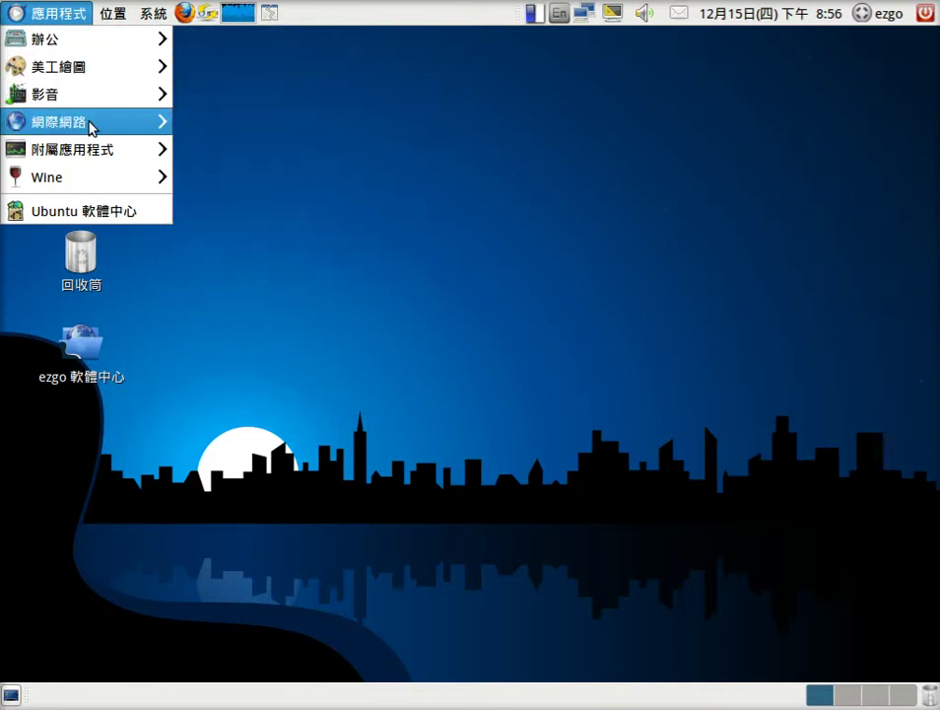
mouse_move(94, 129)
mouse_move(98, 155)
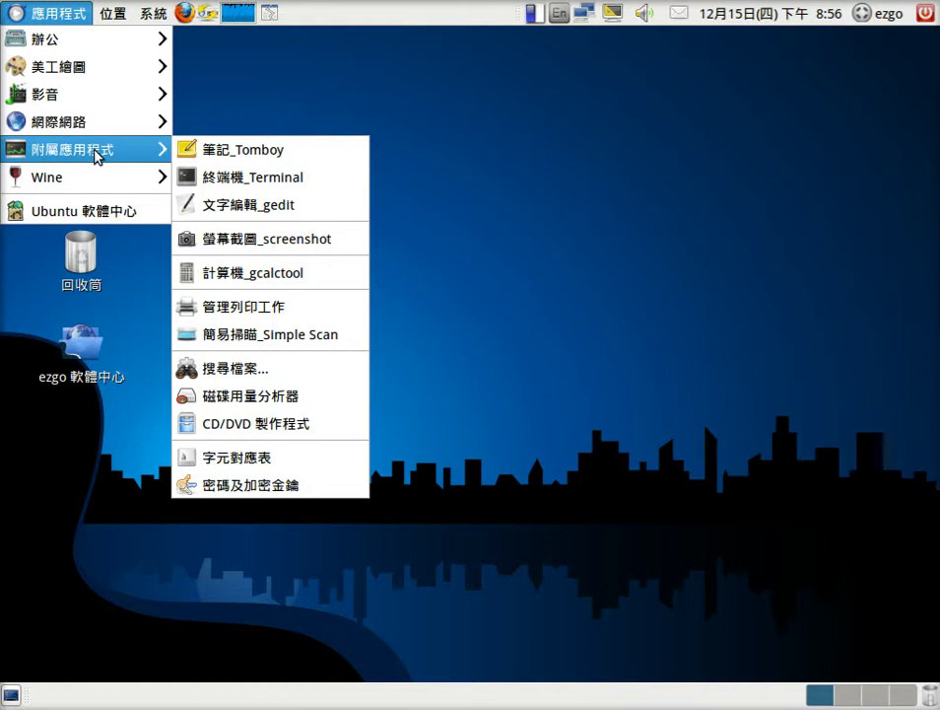
mouse_move(92, 183)
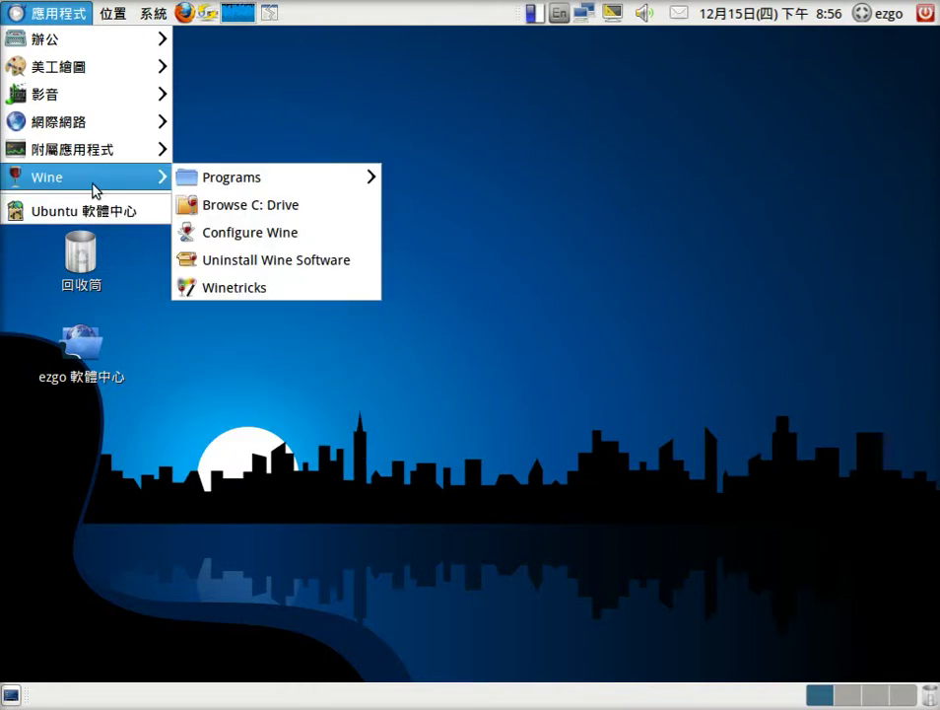
left_click(135, 391)
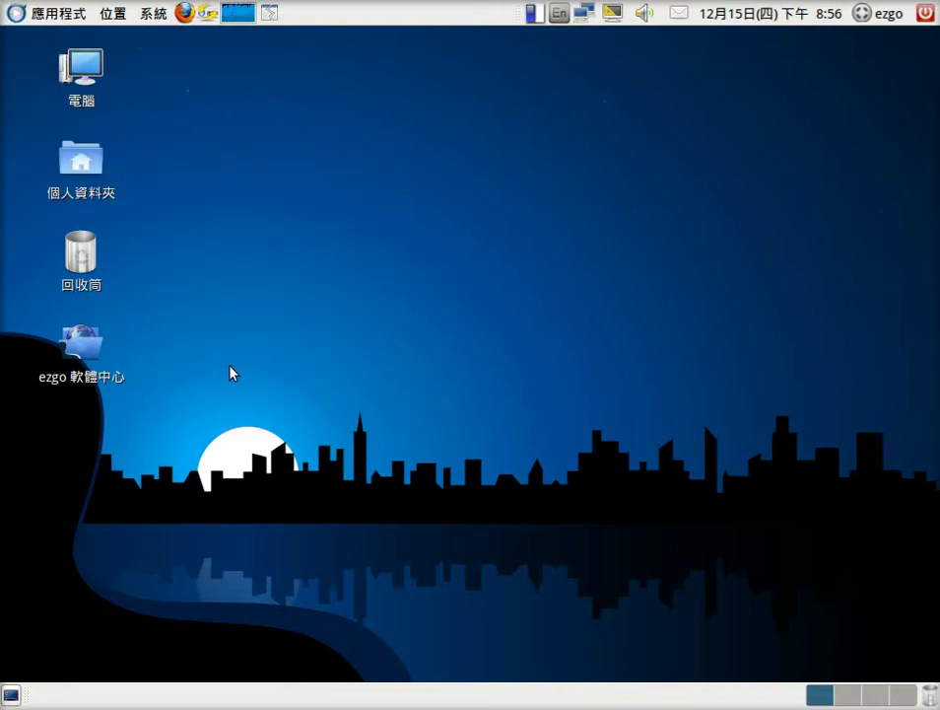
Open the ezgo 軟體中心 from the desktop
right_click(83, 348)
left_click(115, 347)
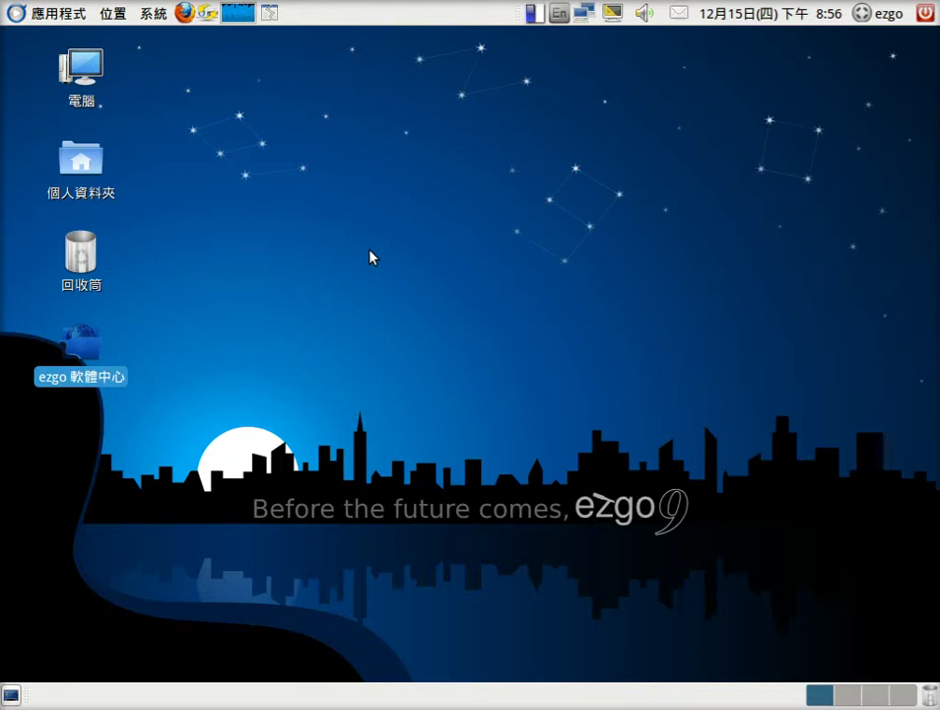
left_click(233, 304)
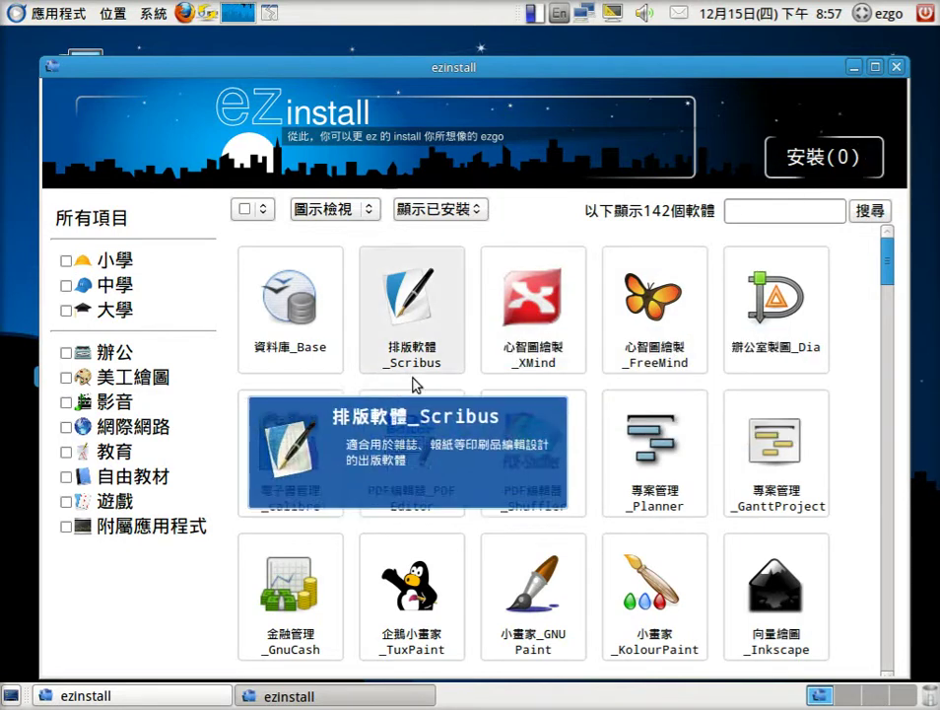
Mark 心智圖繪製_XMind for installation, and remove the mark again within the filtered 小學 list
mouse_move(540, 335)
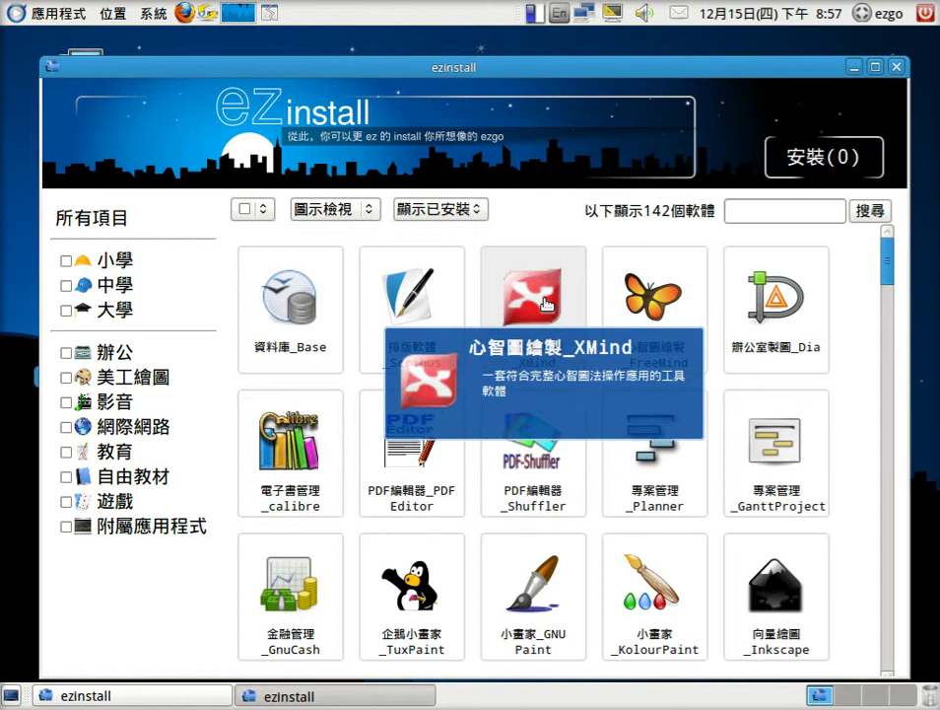
left_click(547, 301)
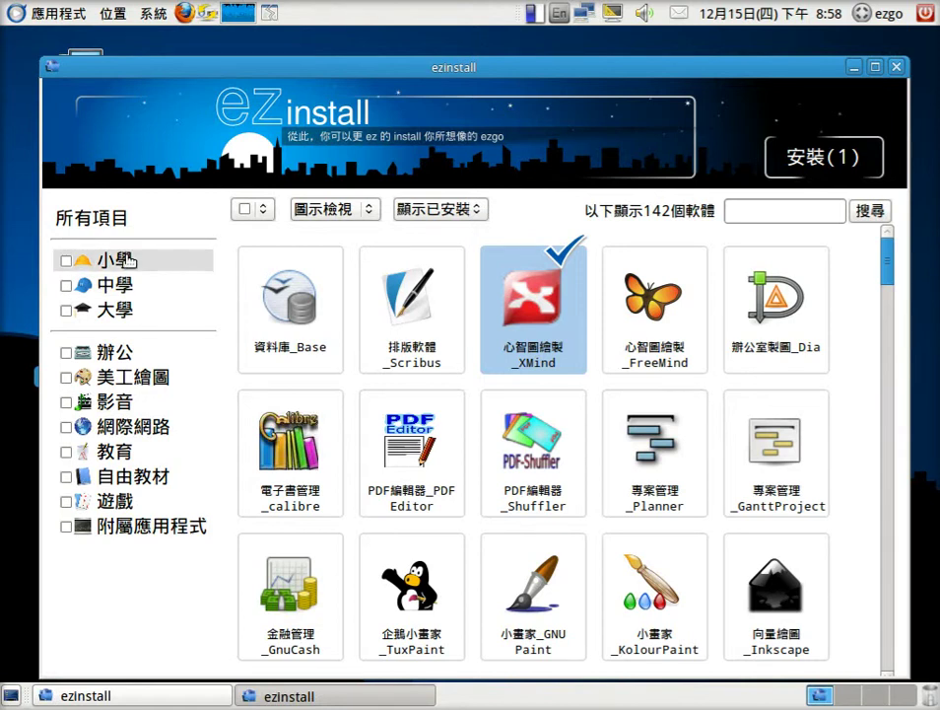
left_click(65, 261)
mouse_move(438, 285)
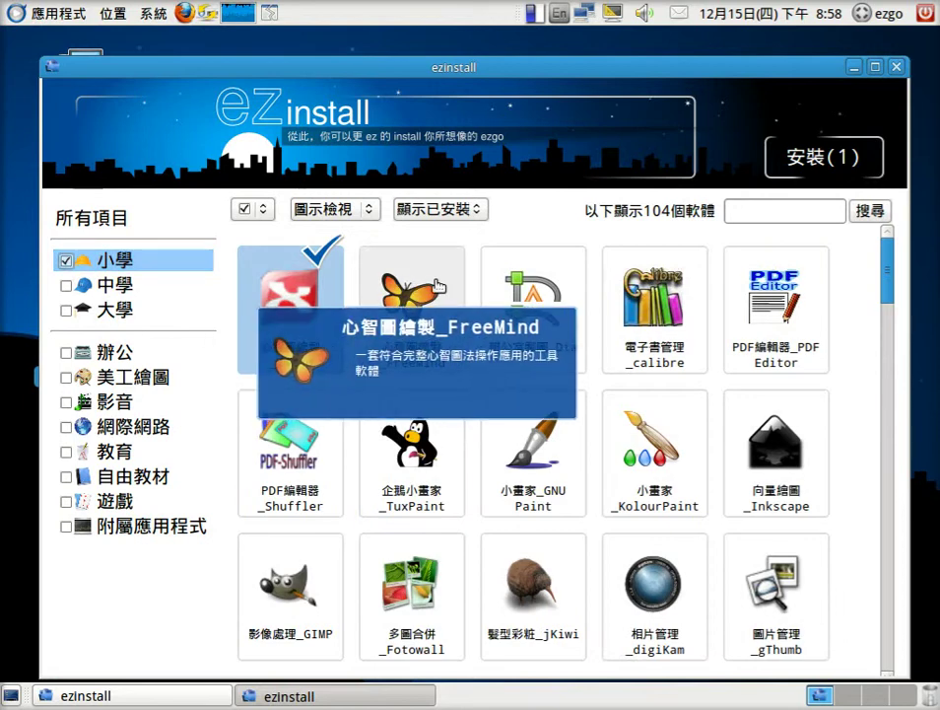
mouse_move(328, 269)
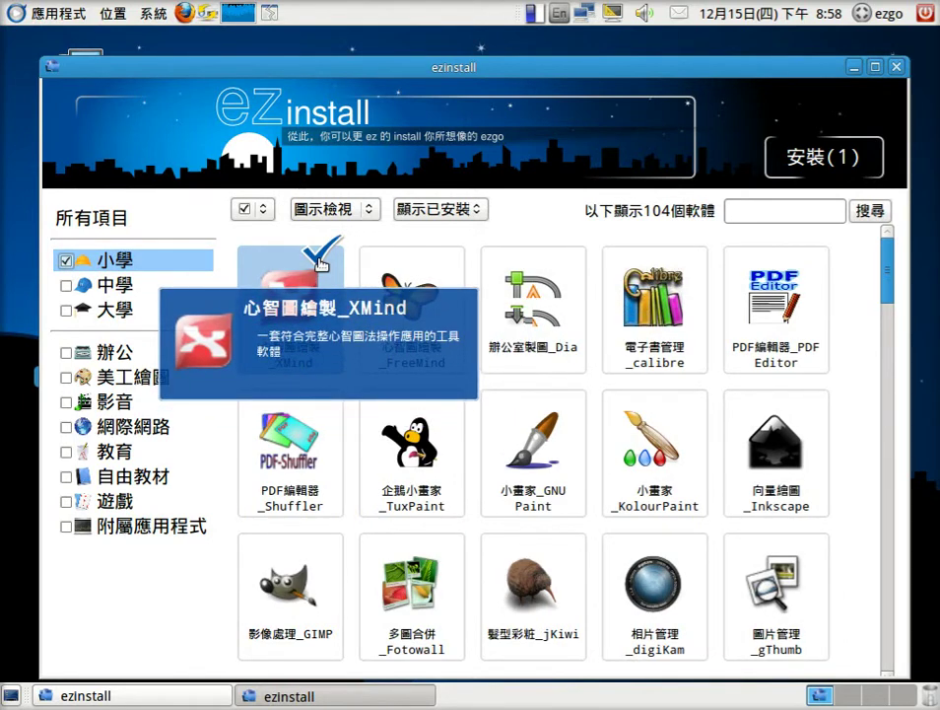
left_click(320, 263)
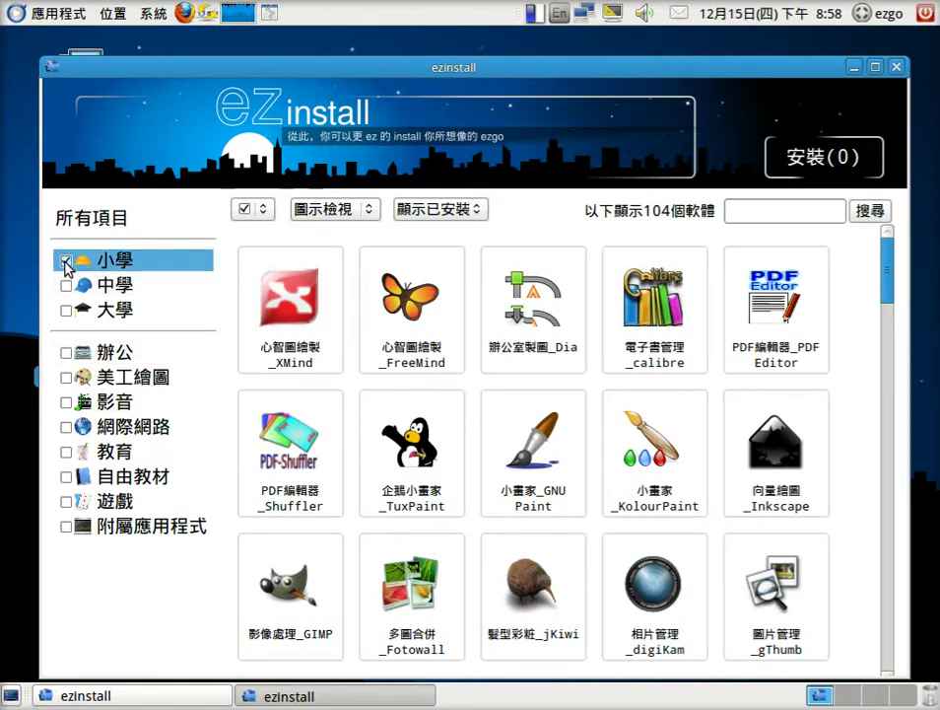
Reapply the 小學 category filter and mark all the software it lists for installation
left_click(126, 269)
left_click(127, 269)
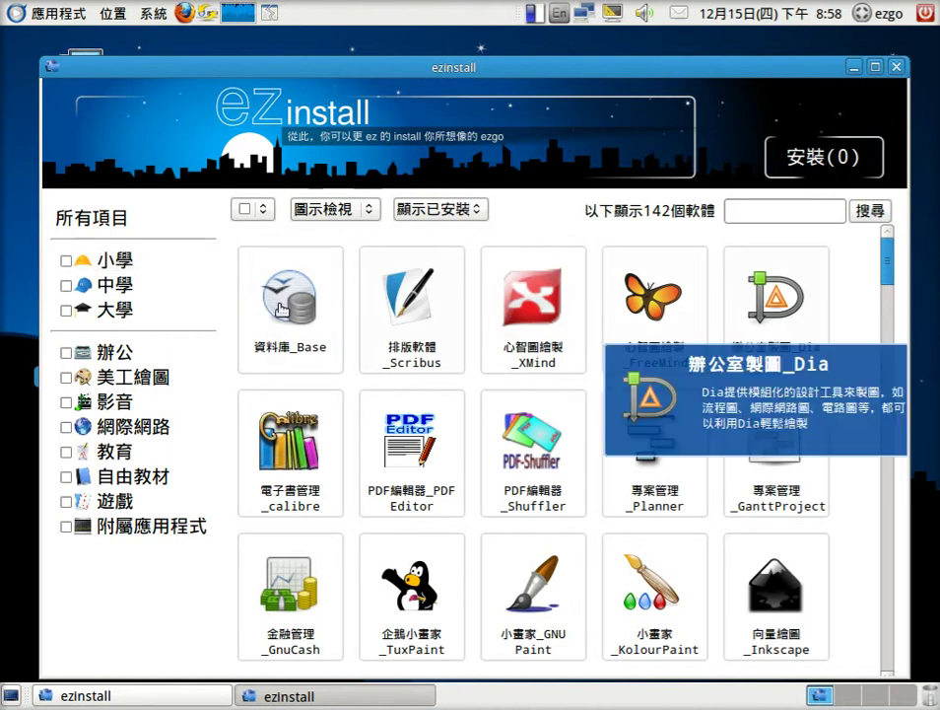
left_click(116, 262)
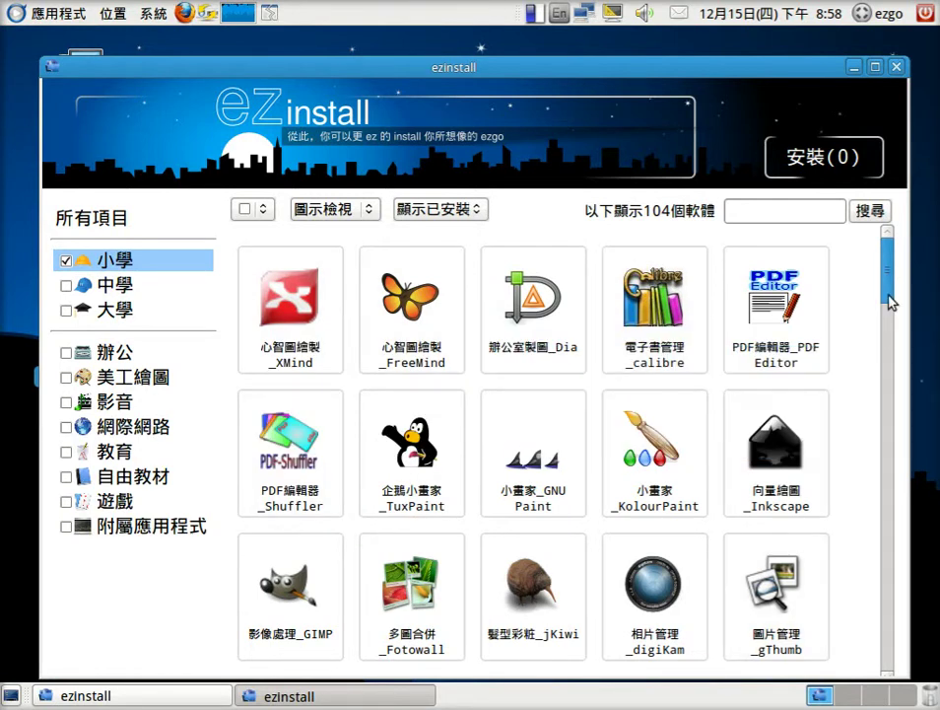
scroll(890, 303, "down", 16)
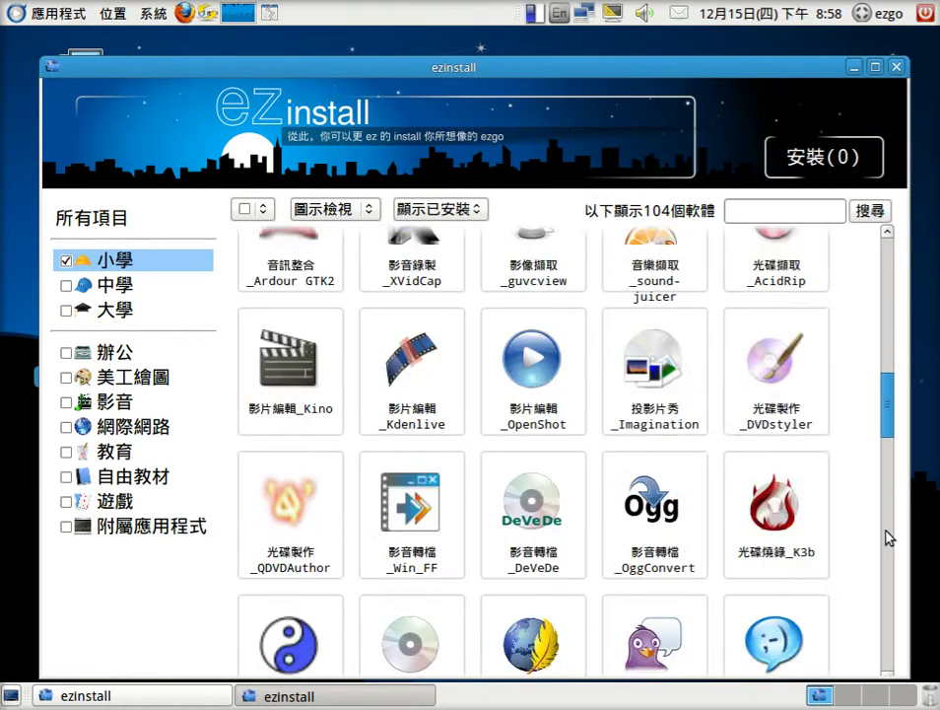
scroll(890, 537, "down", 20)
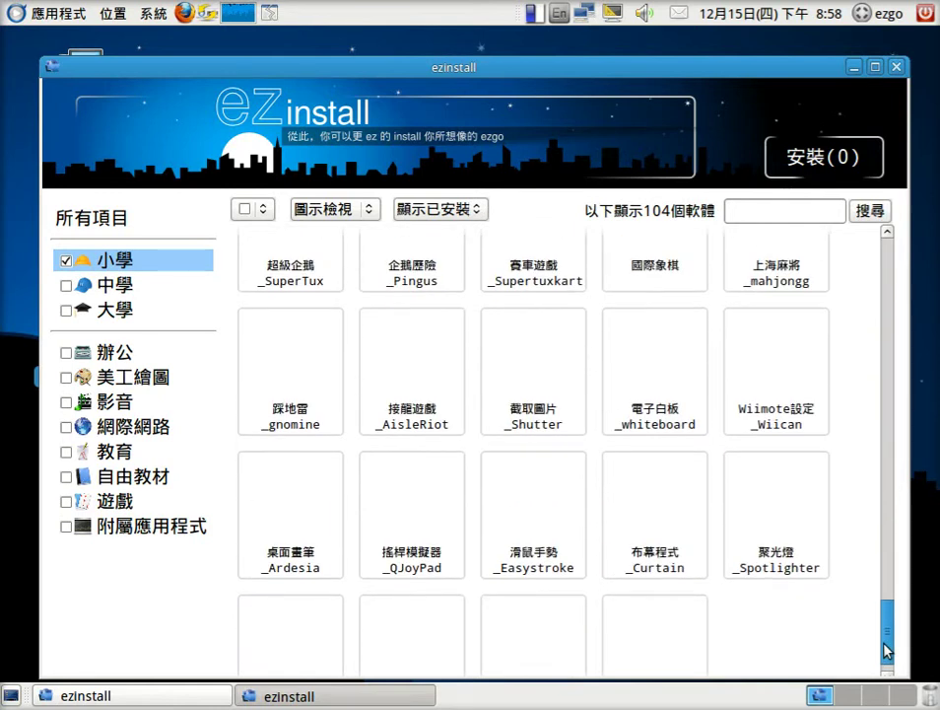
scroll(886, 653, "down", 1)
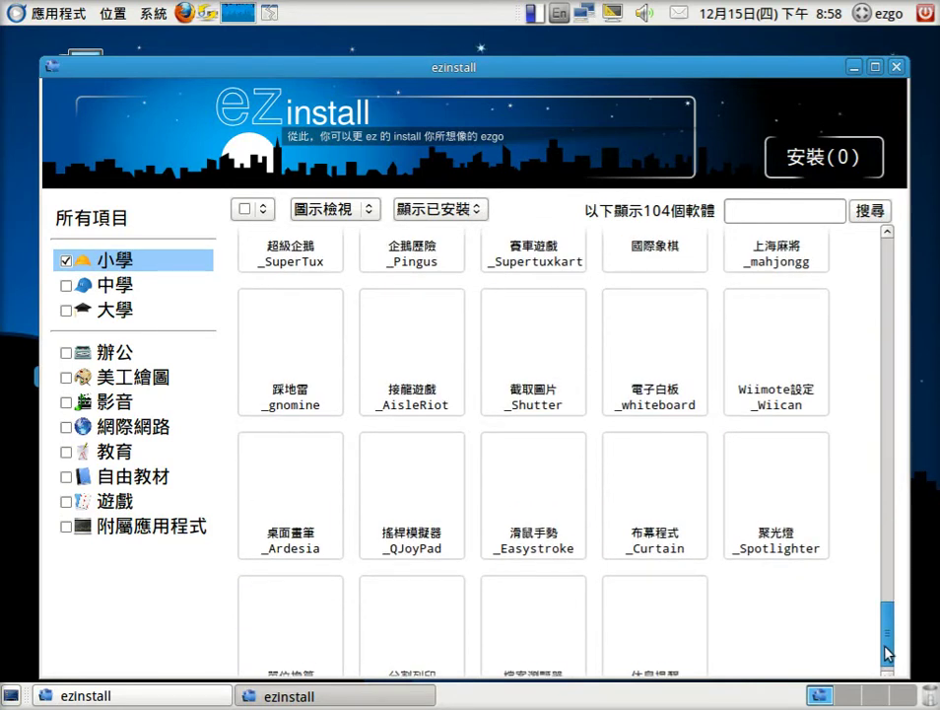
scroll(886, 652, "down", 1)
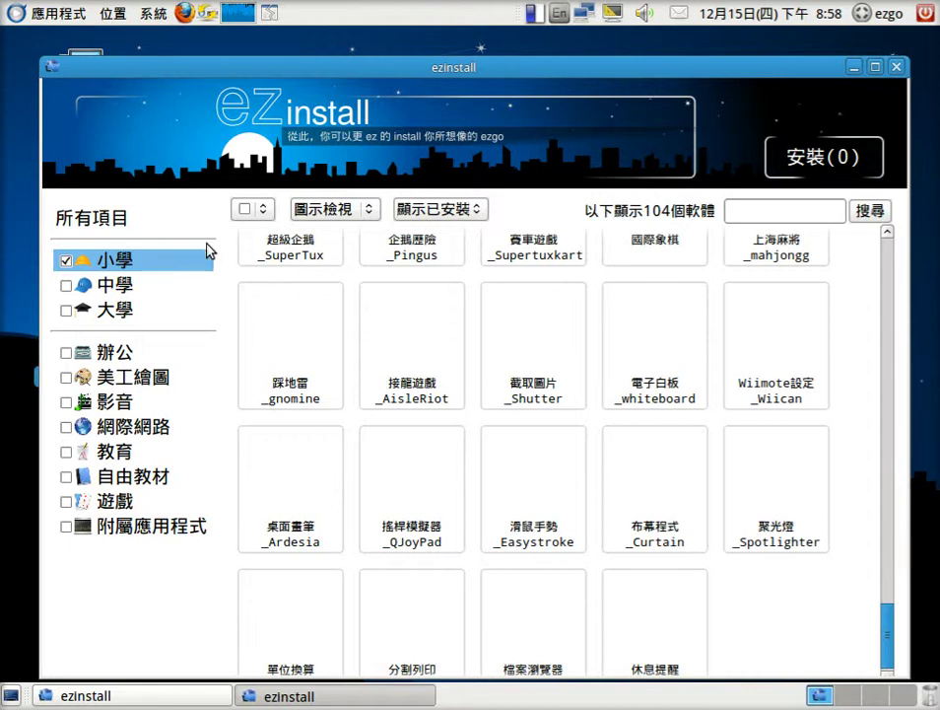
left_click(245, 210)
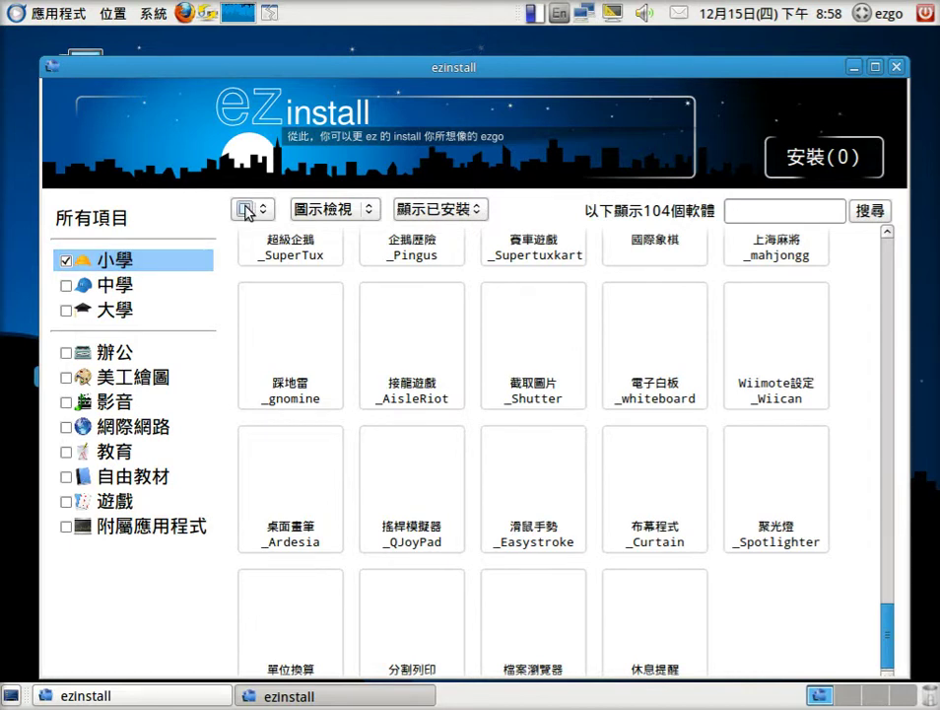
Unmark 音樂播放_Amarok in the 小學 list and mark it for installation again
left_click(891, 256)
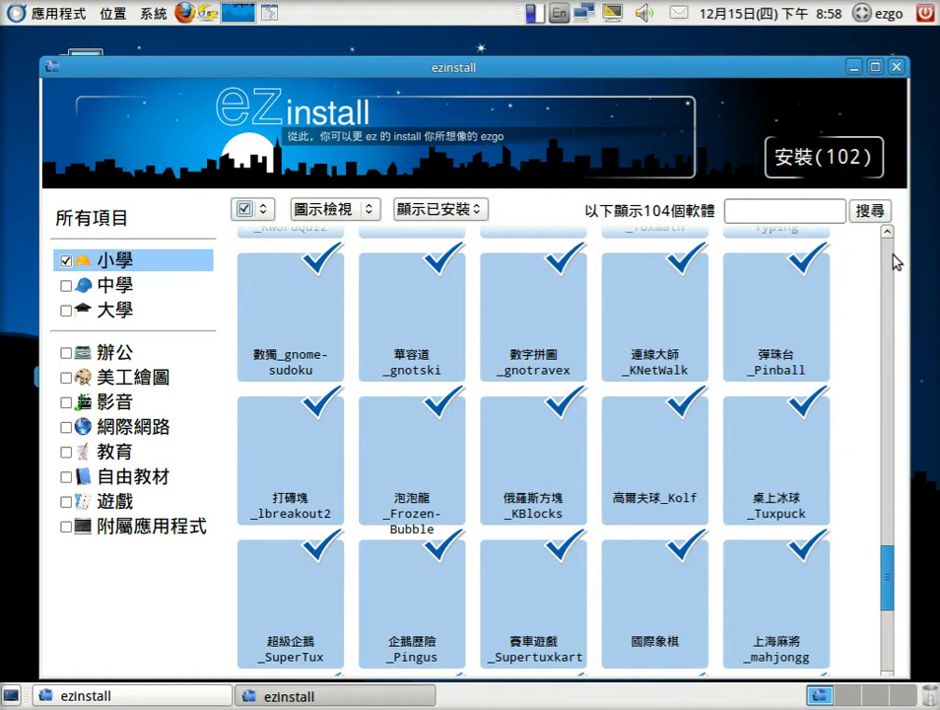
left_click(891, 261)
left_click(891, 261)
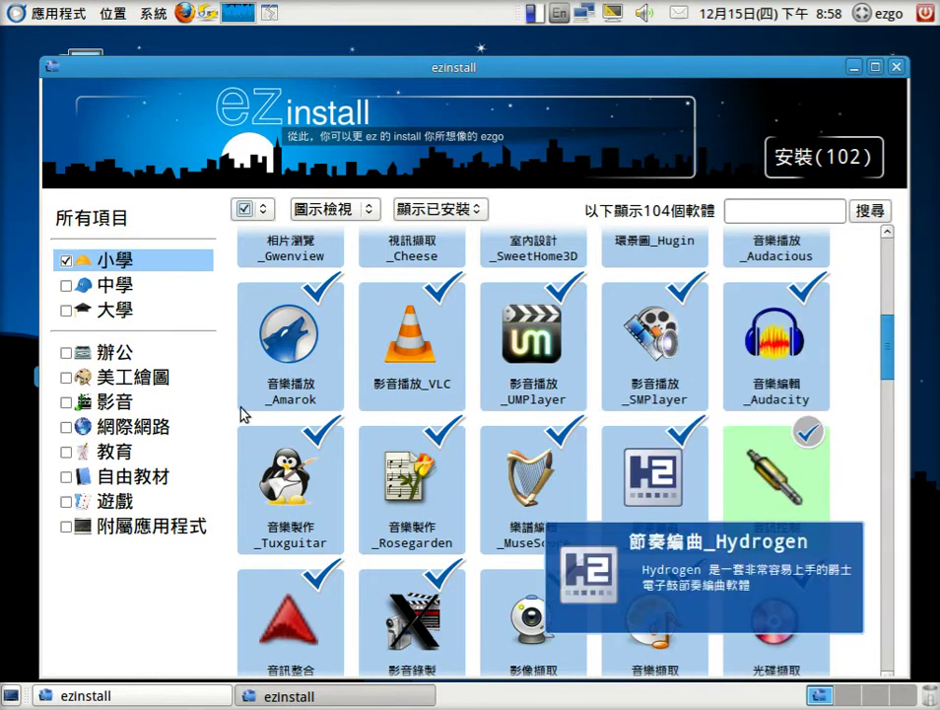
left_click(284, 335)
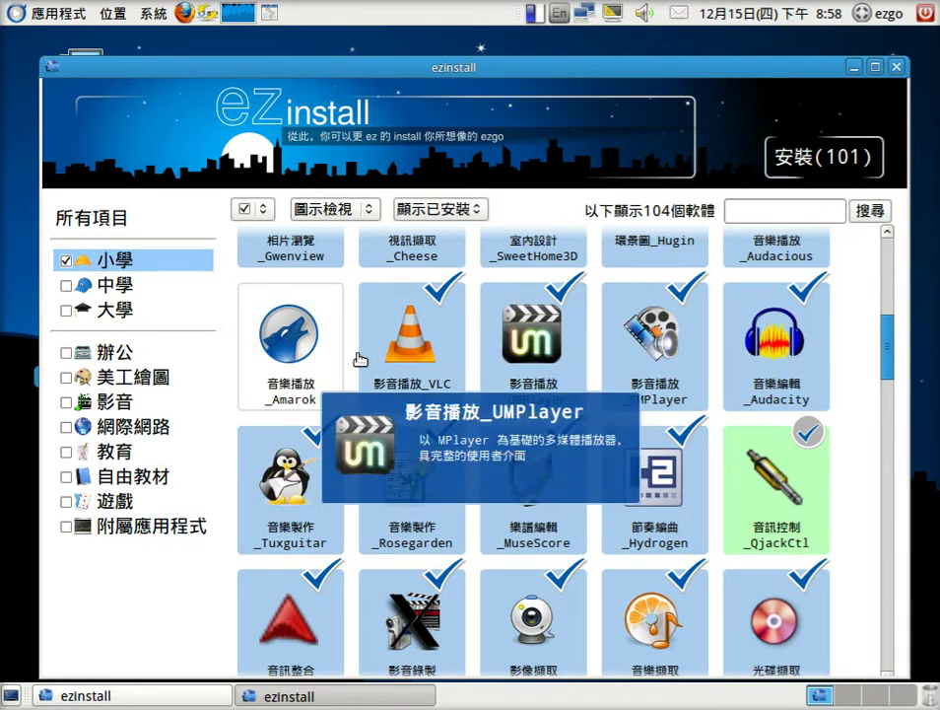
left_click(272, 334)
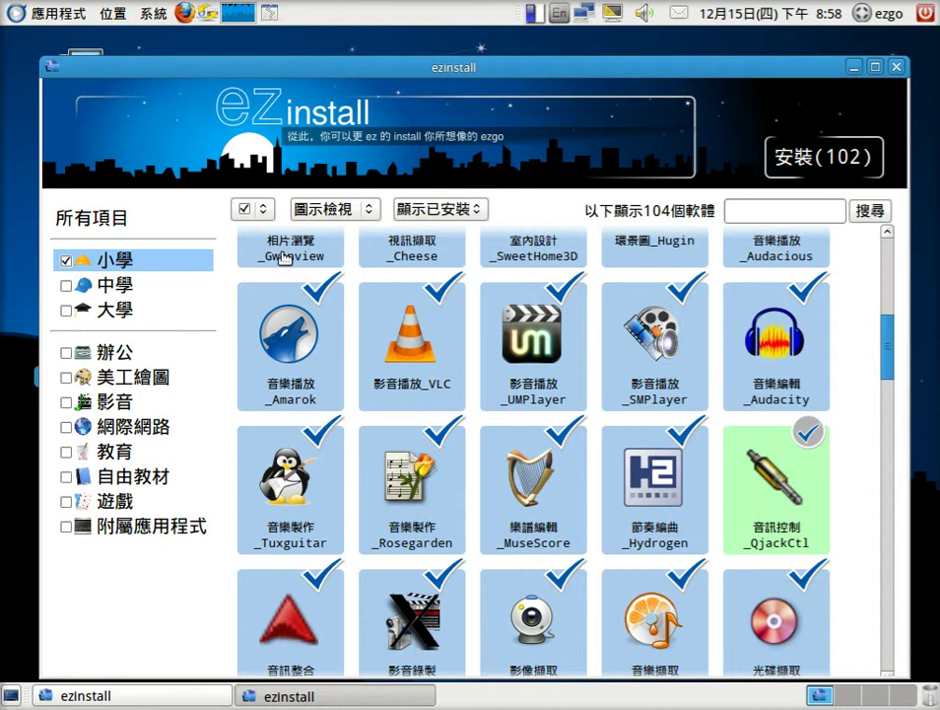
mouse_move(680, 475)
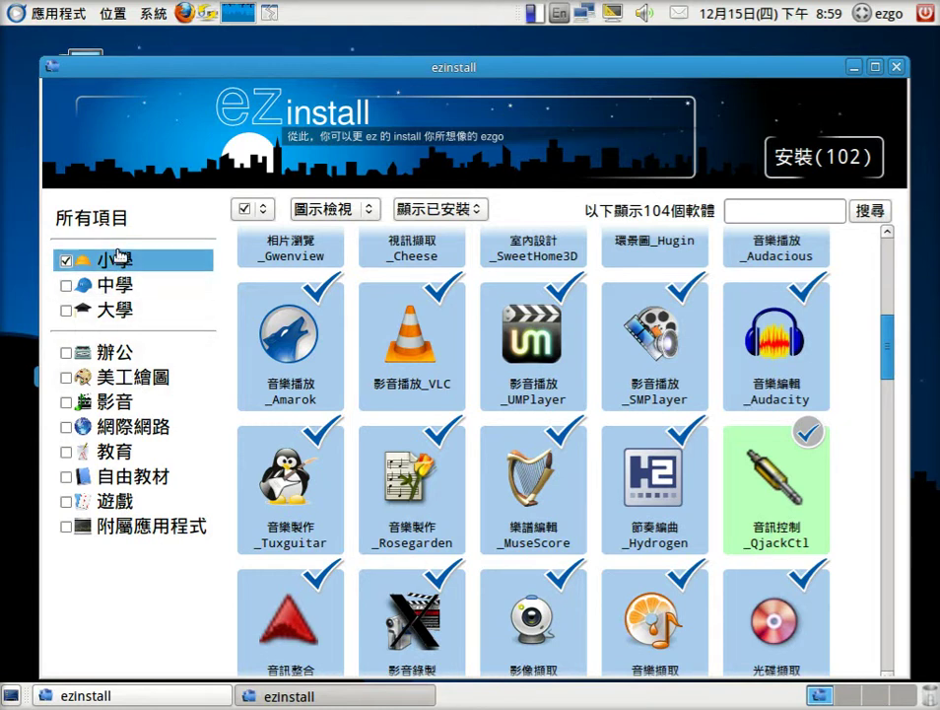
Narrow the 小學 list to the 影音 category and look through its marked software
left_click(106, 401)
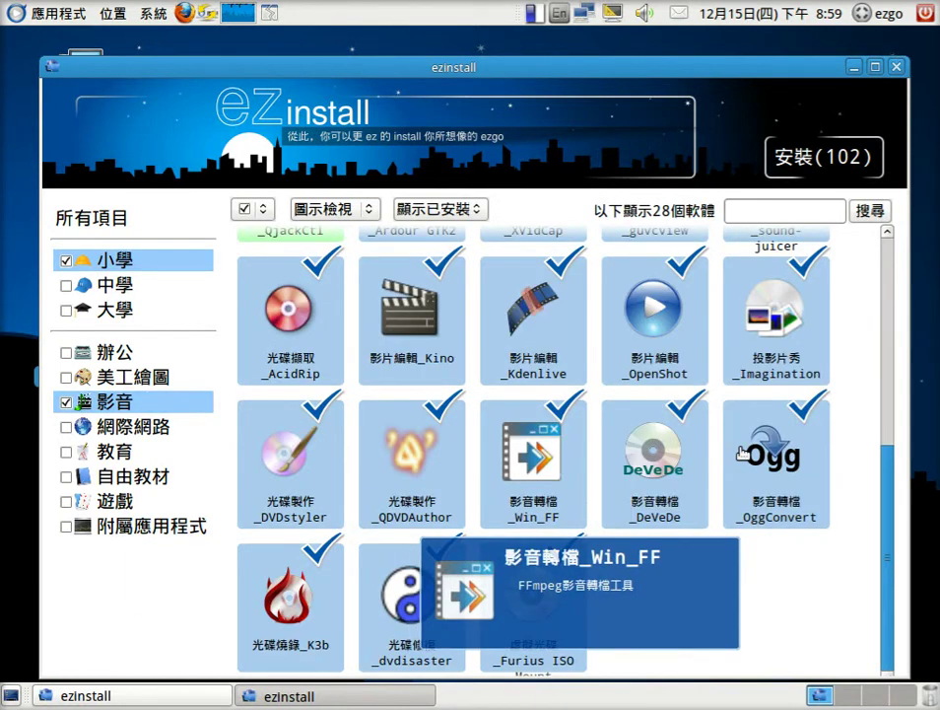
left_click(892, 271)
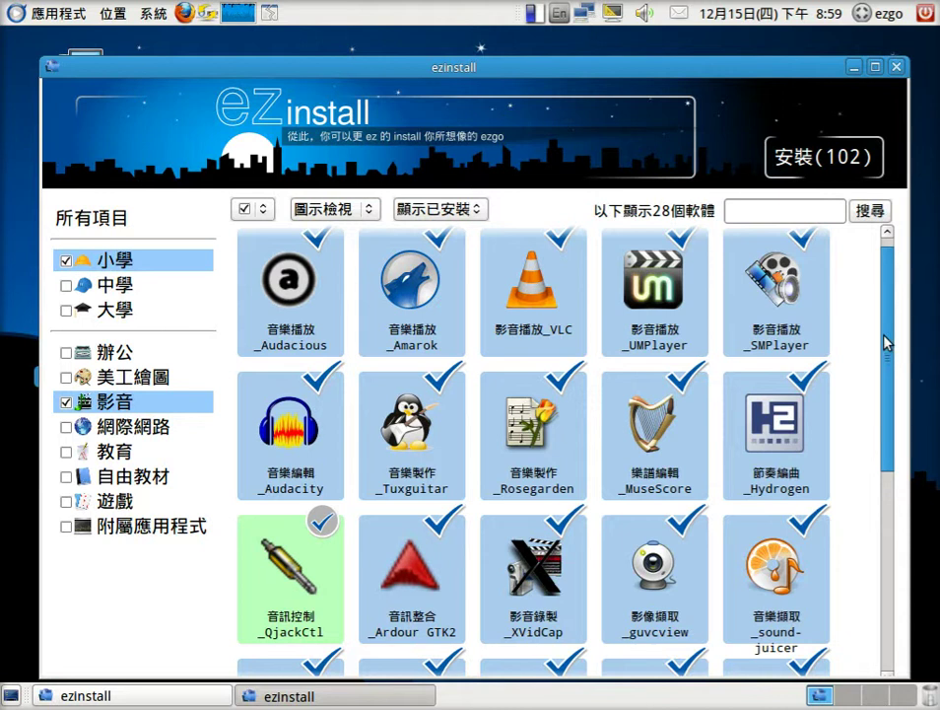
scroll(899, 276, "up", 1)
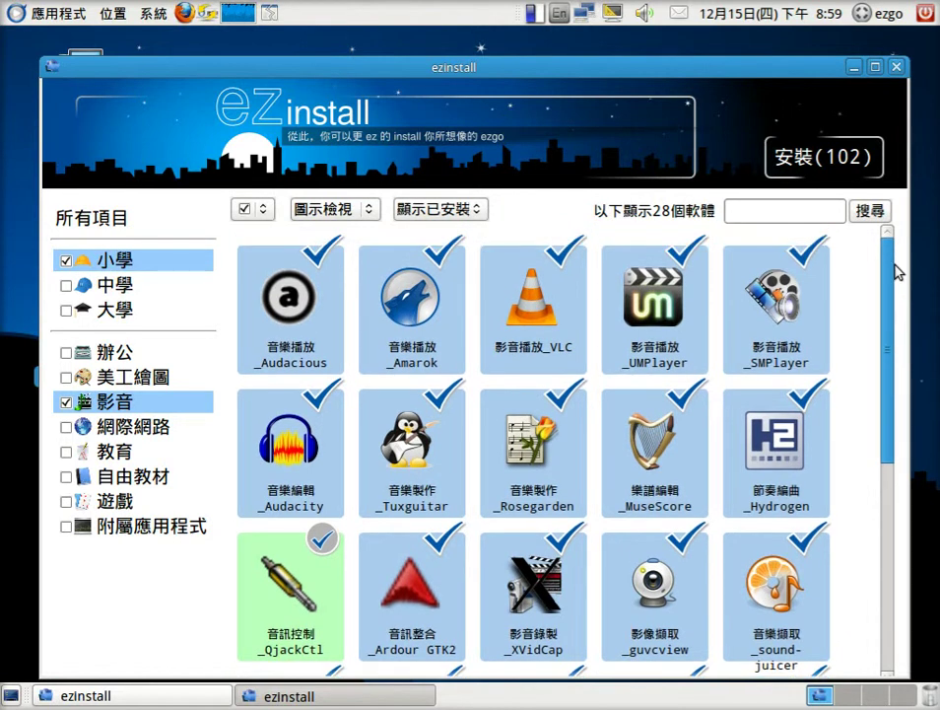
Replace the 影音 filter with 教育 within 小學 and unmark 語言_Anki for installation
left_click(119, 453)
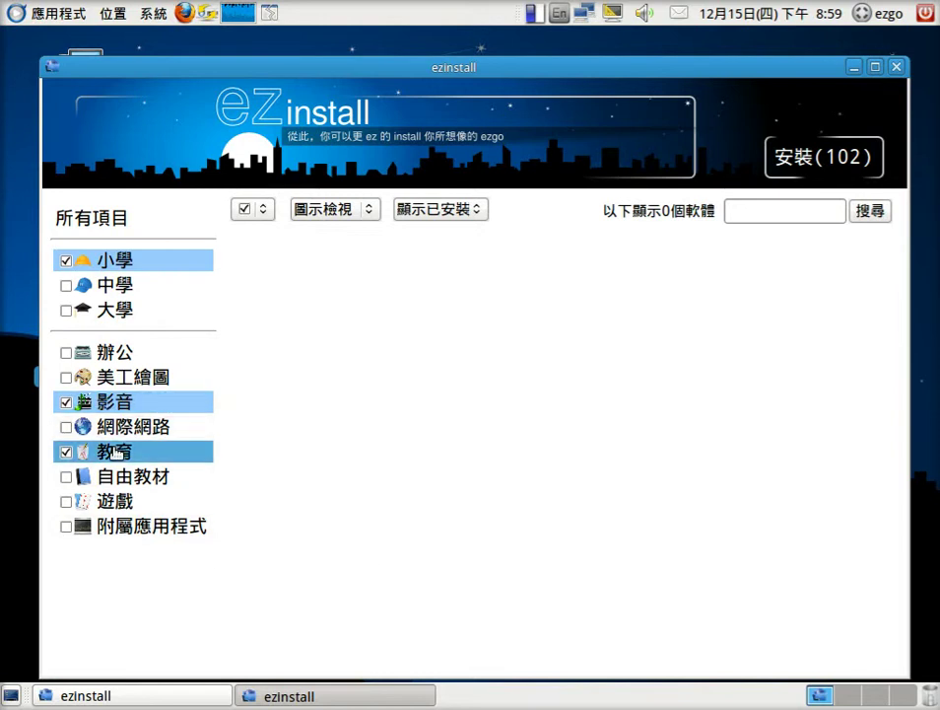
left_click(66, 402)
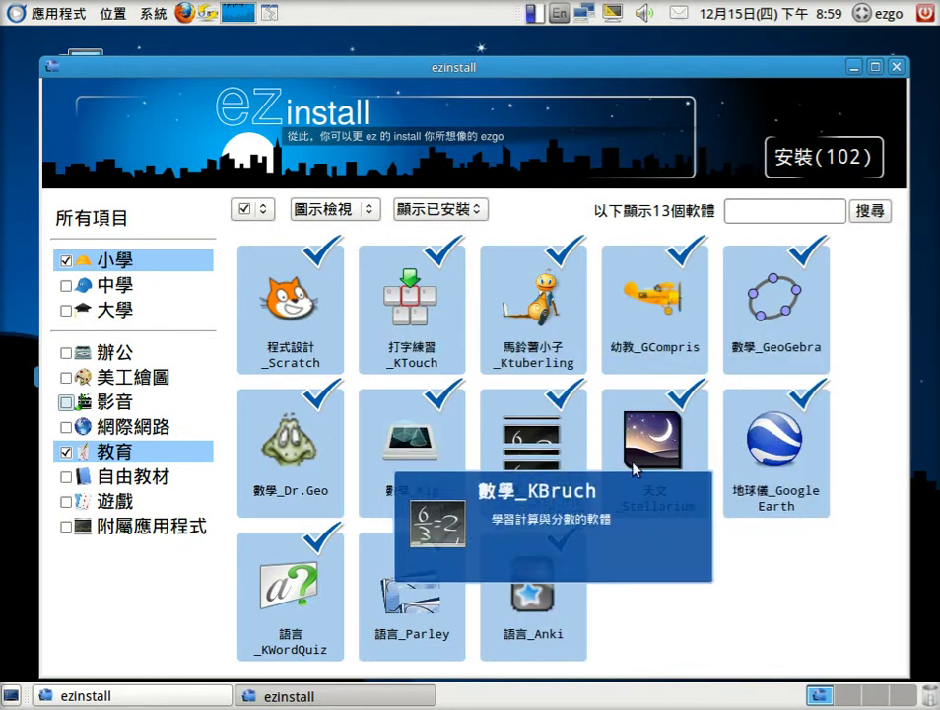
mouse_move(682, 451)
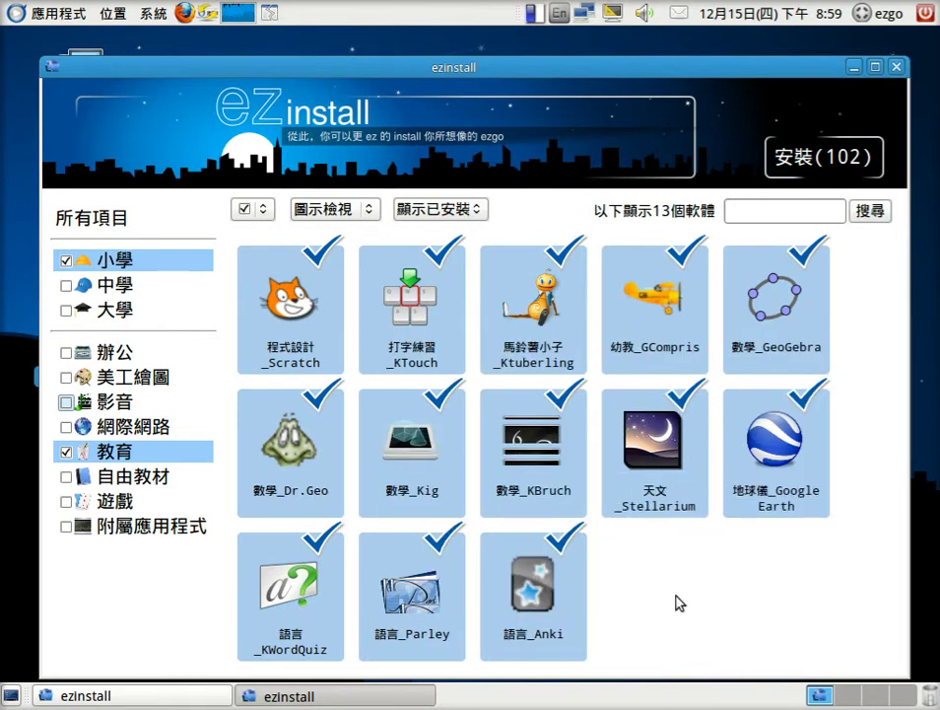
mouse_move(548, 599)
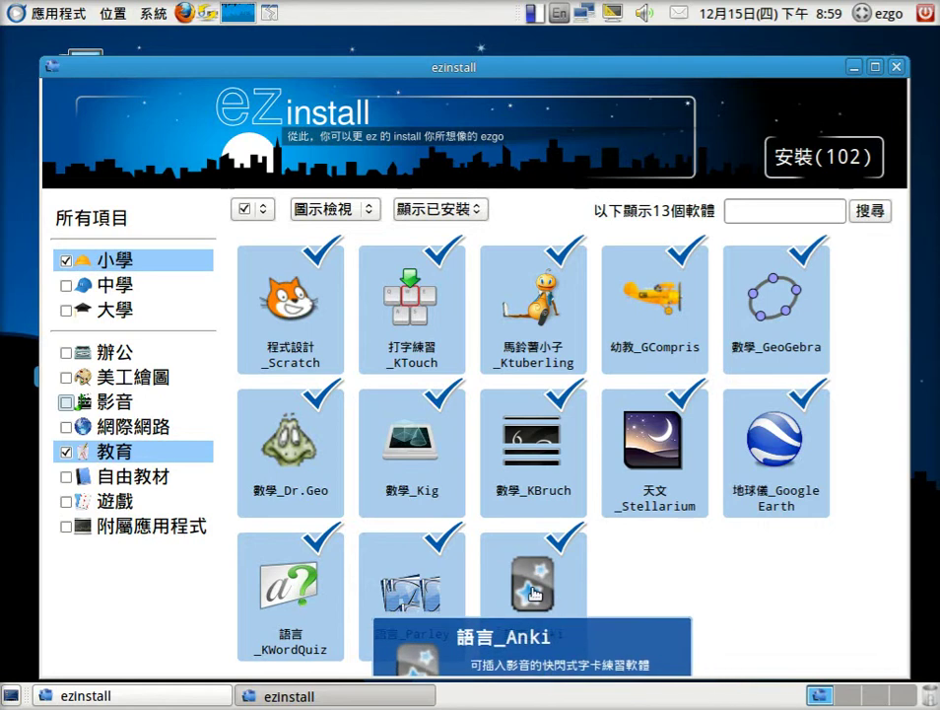
left_click(533, 593)
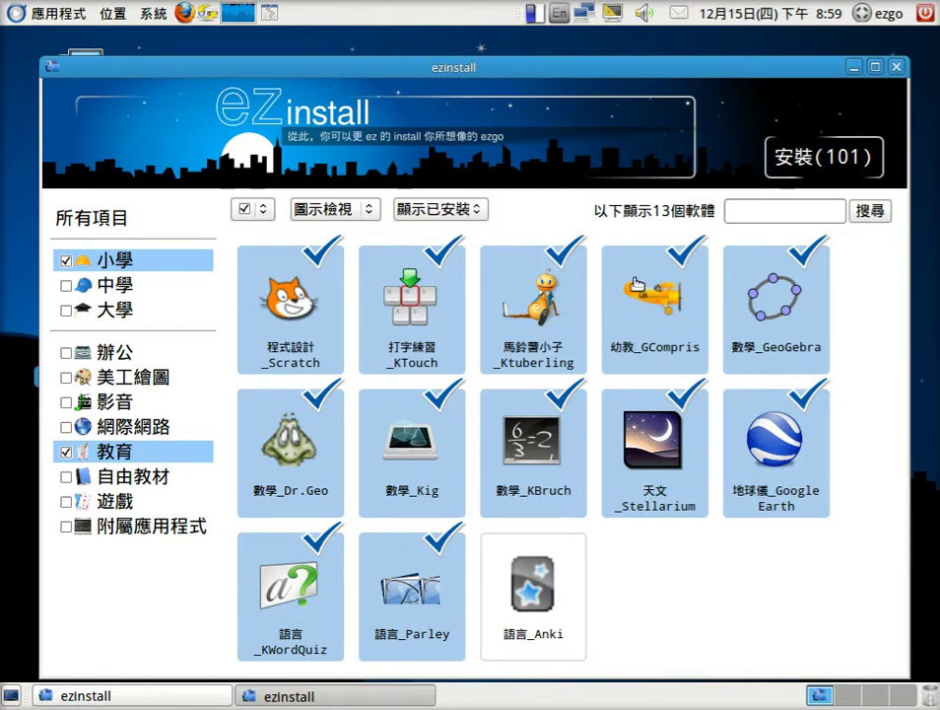
mouse_move(314, 495)
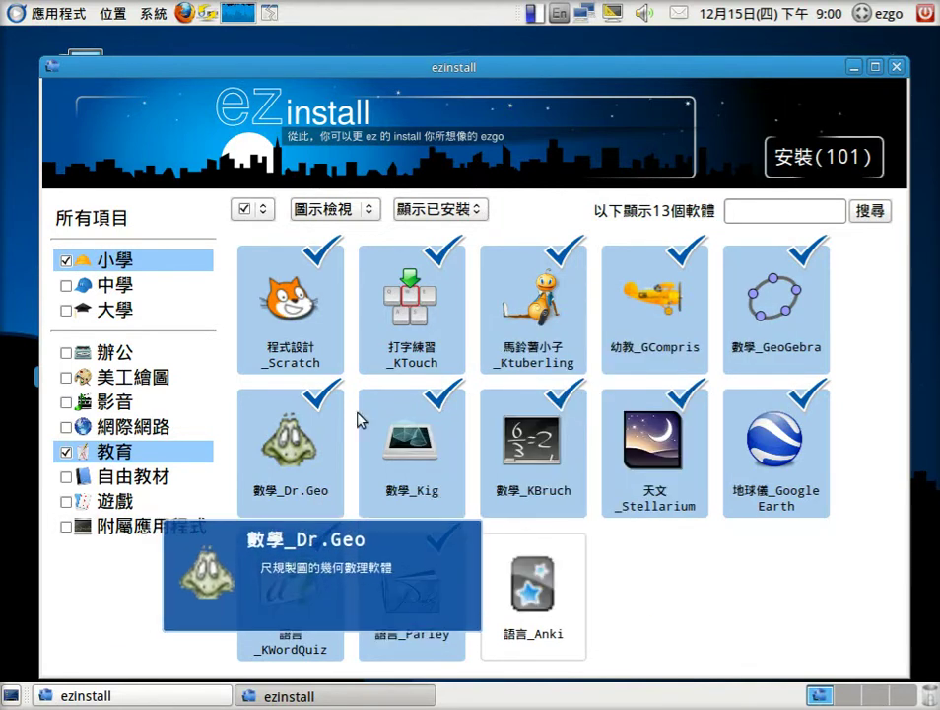
mouse_move(612, 317)
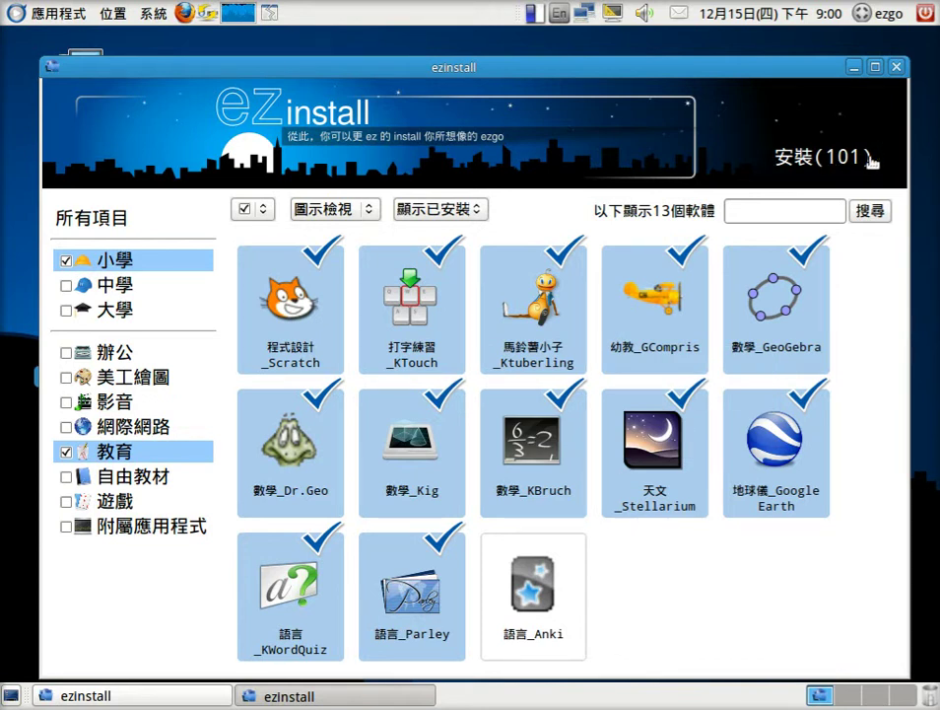
Show only the 自由教材 category and mark PhET_互動式教學 for installation
left_click(229, 695)
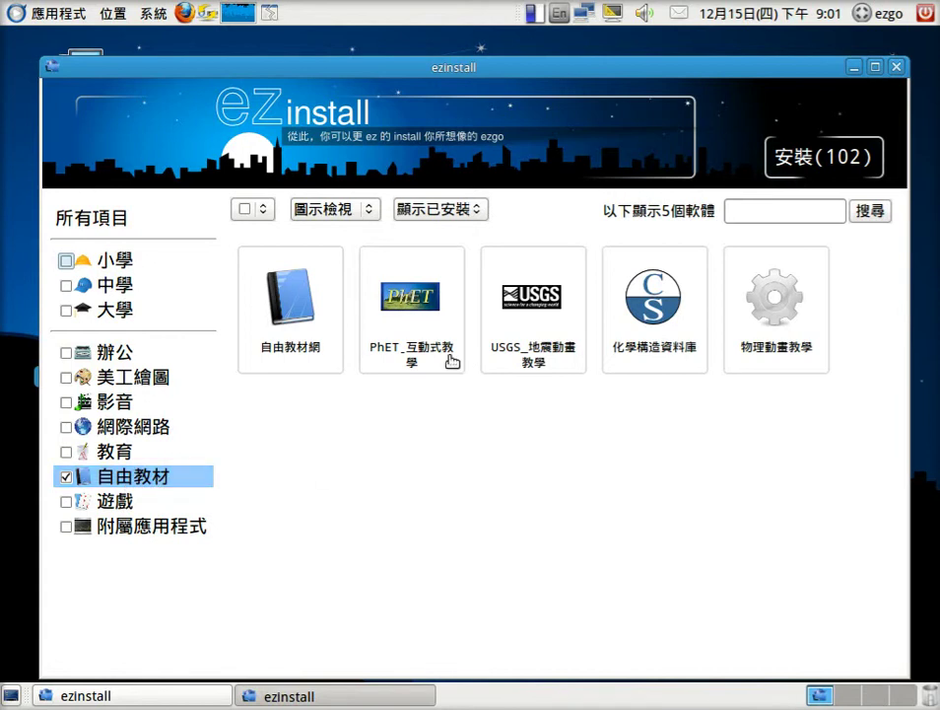
mouse_move(438, 301)
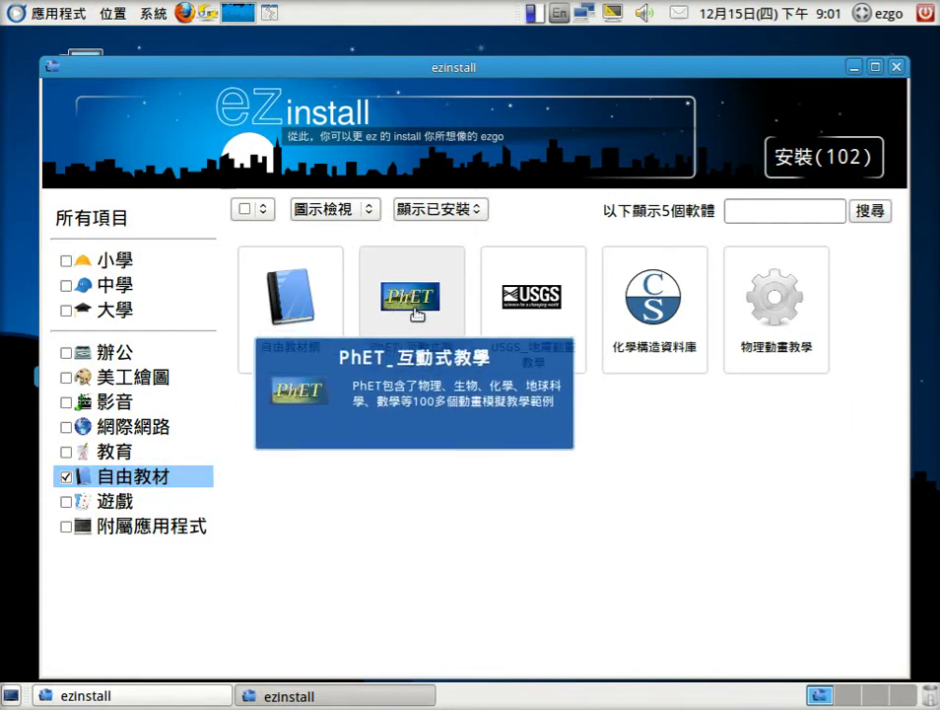
left_click(417, 314)
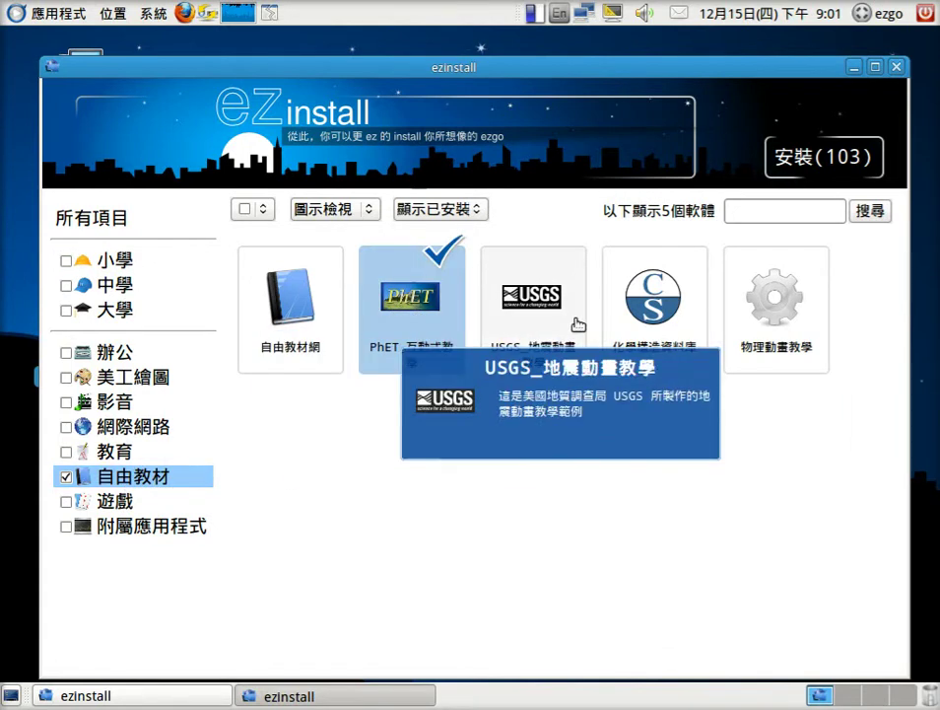
Replace the 自由教材 filter with 小學 and unmark 區域分享_iptux for installation
mouse_move(674, 313)
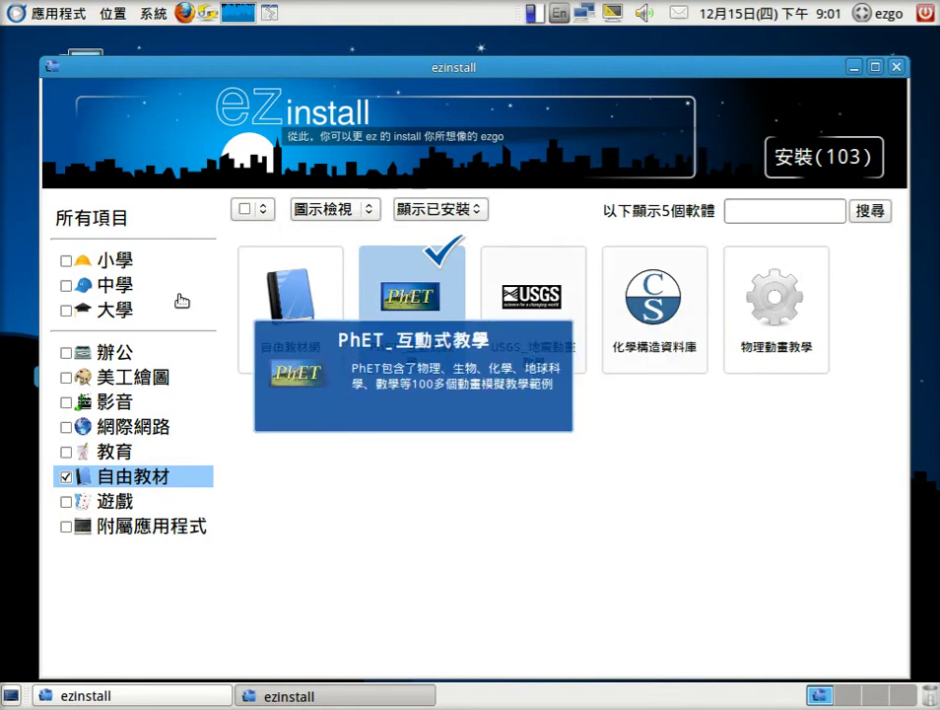
left_click(66, 261)
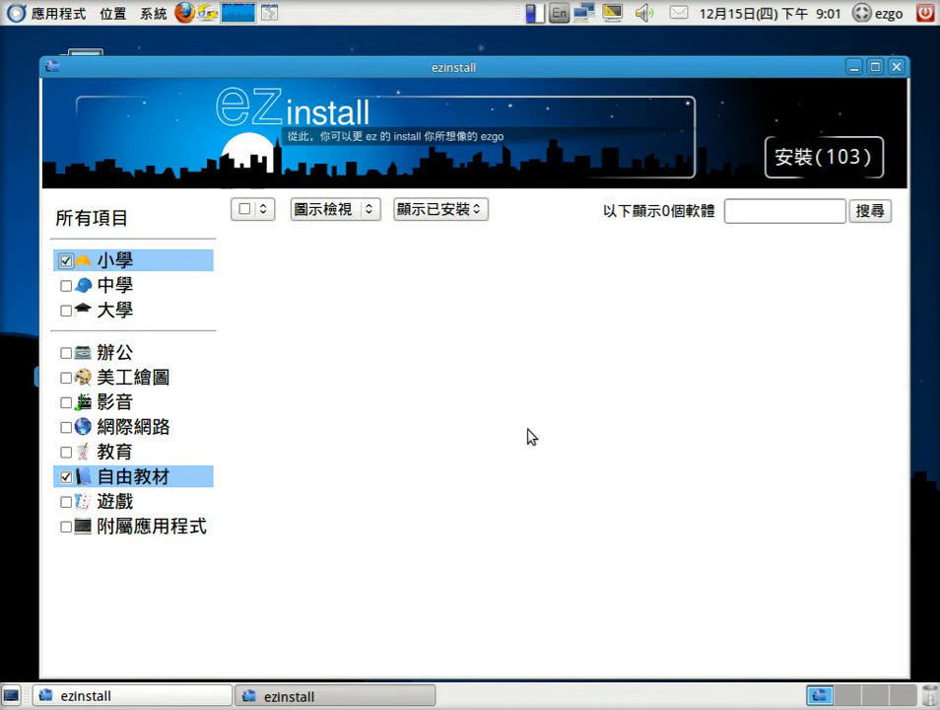
left_click(66, 477)
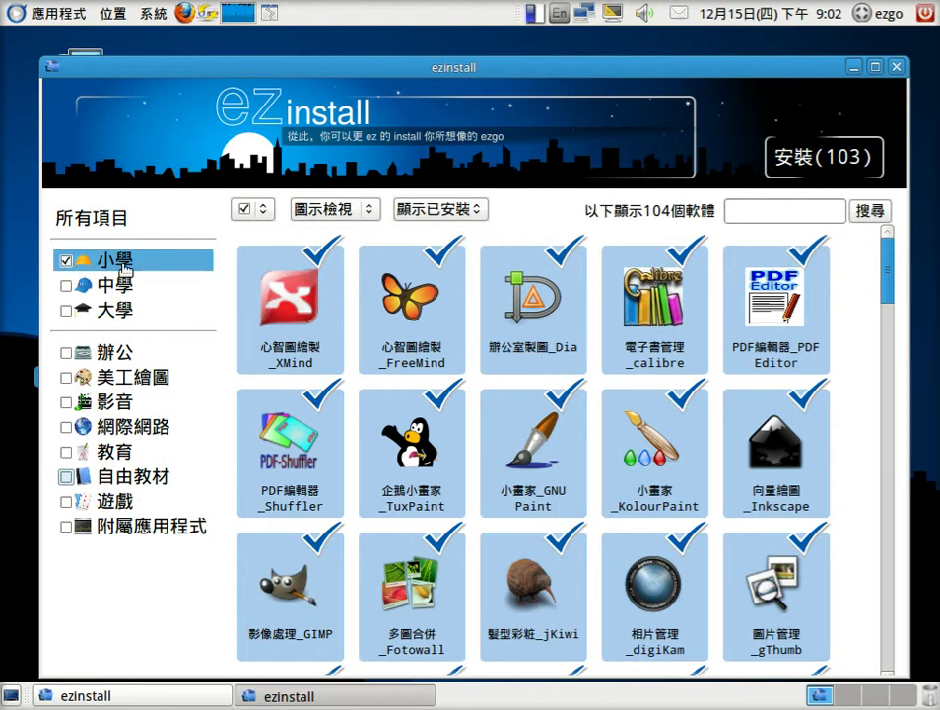
left_click_drag(895, 287, 903, 484)
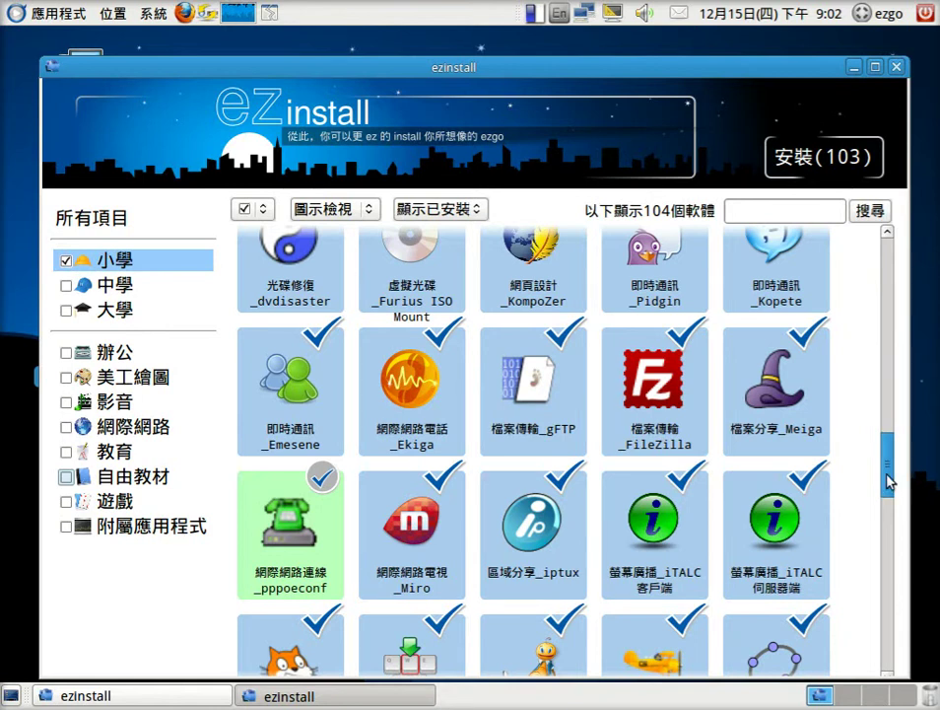
mouse_move(542, 537)
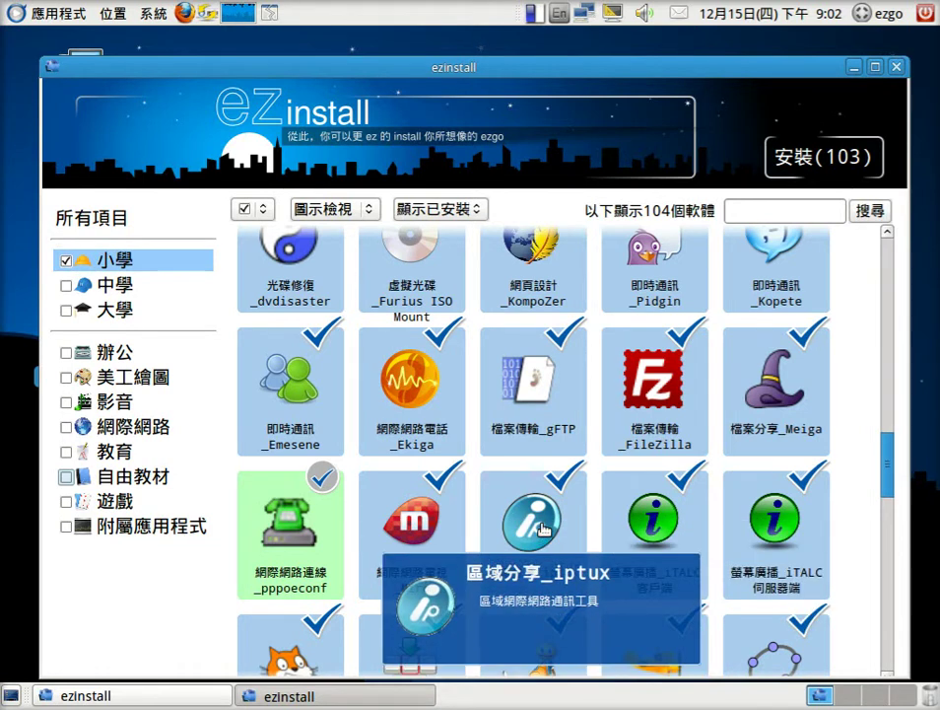
left_click(542, 533)
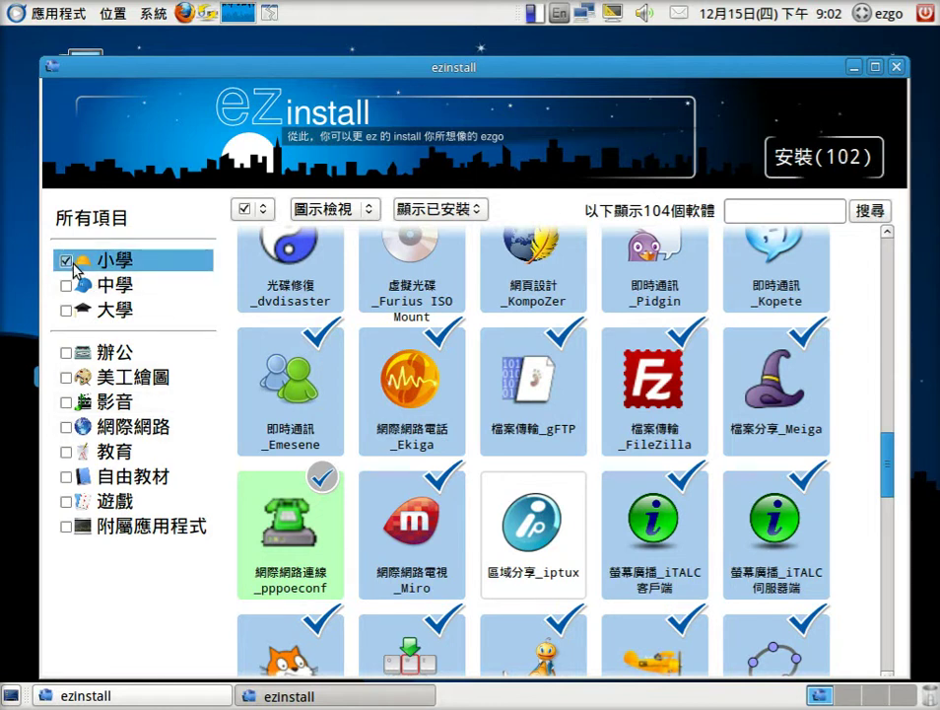
Show only the 自由教材 category and mark 自由教材網 and USGS_地震動畫教學 for installation
left_click(147, 479)
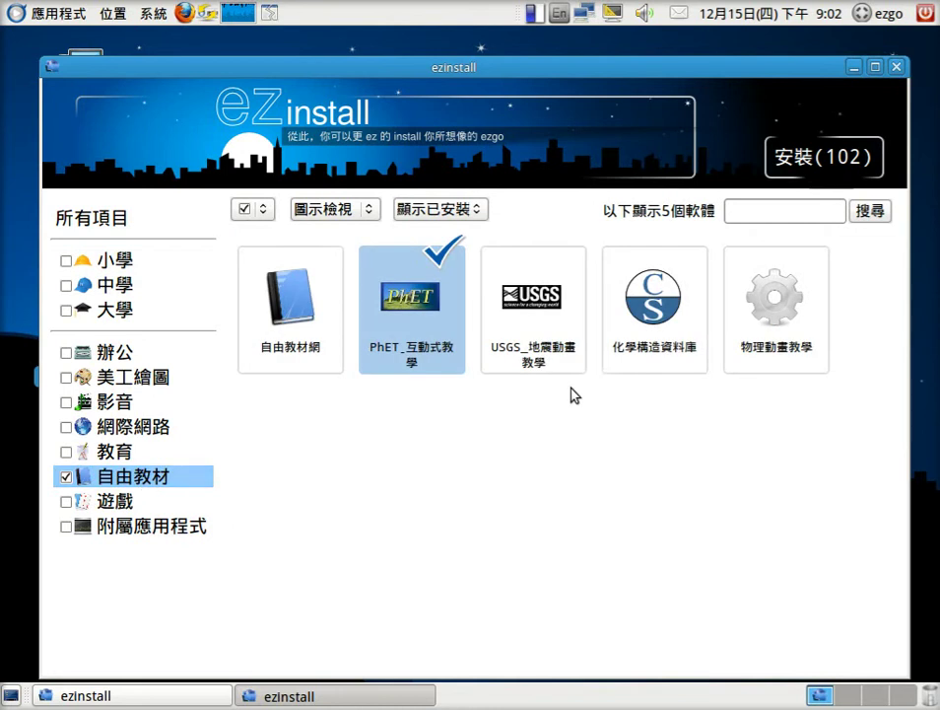
left_click(286, 284)
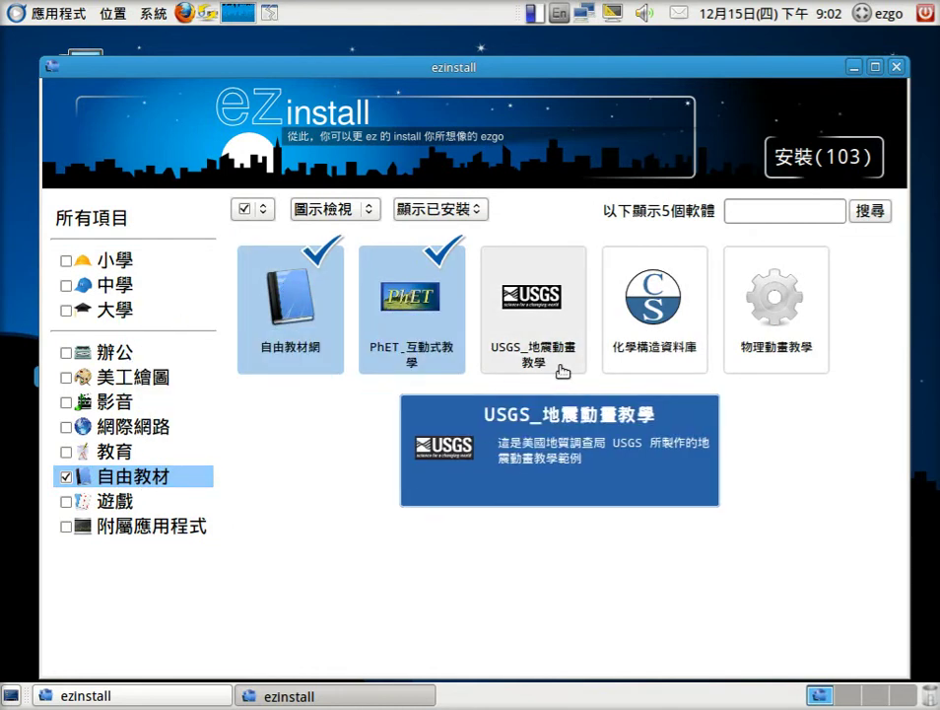
mouse_move(553, 353)
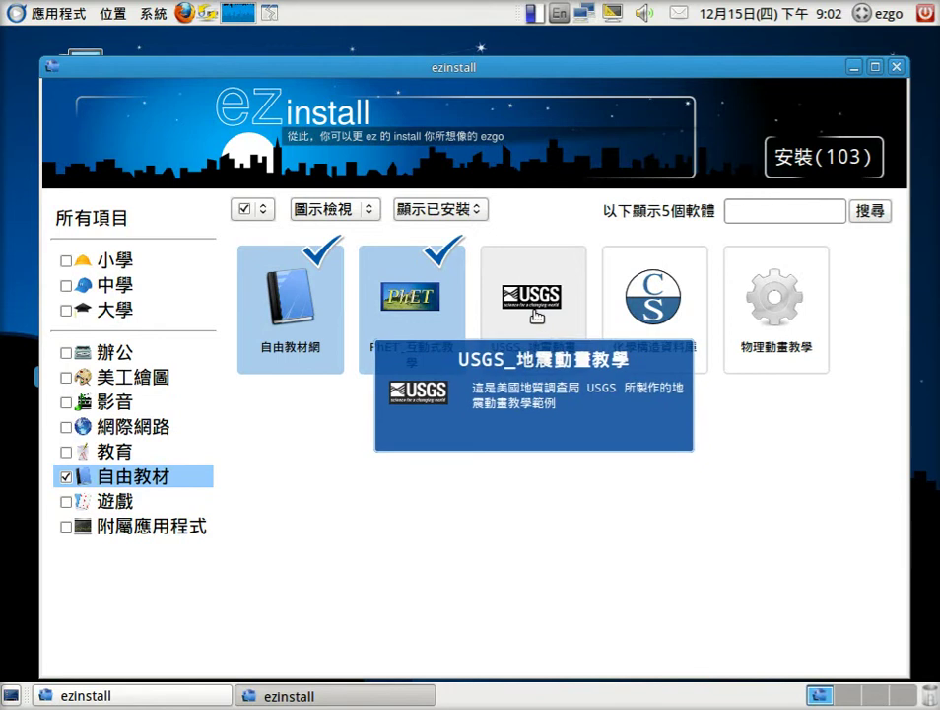
left_click(538, 315)
mouse_move(747, 342)
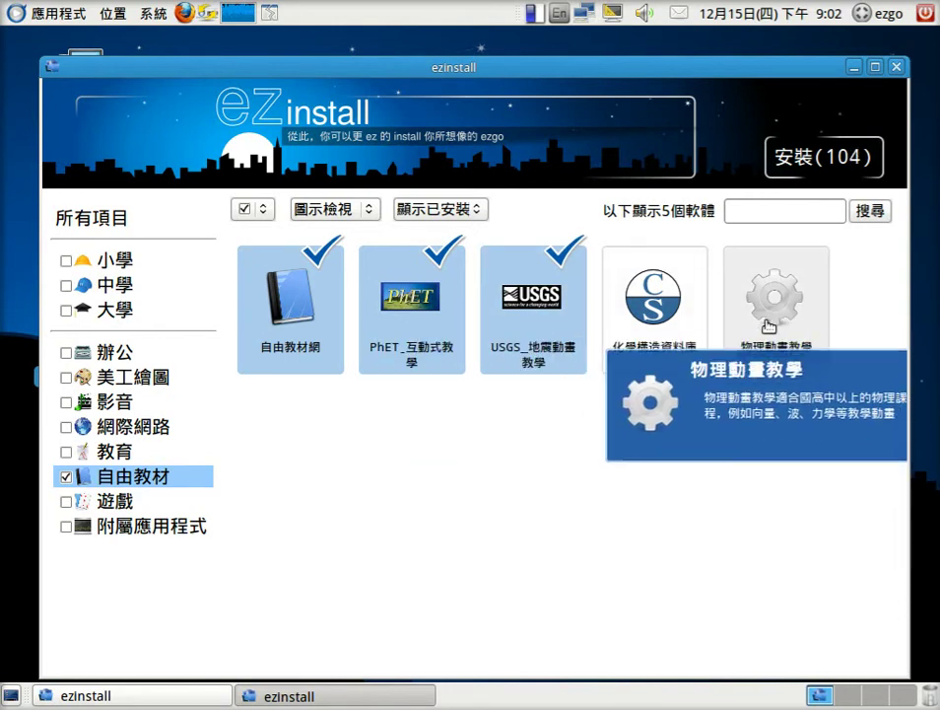
Replace the 自由教材 filter with 教育 and look through the category's software
left_click(112, 457)
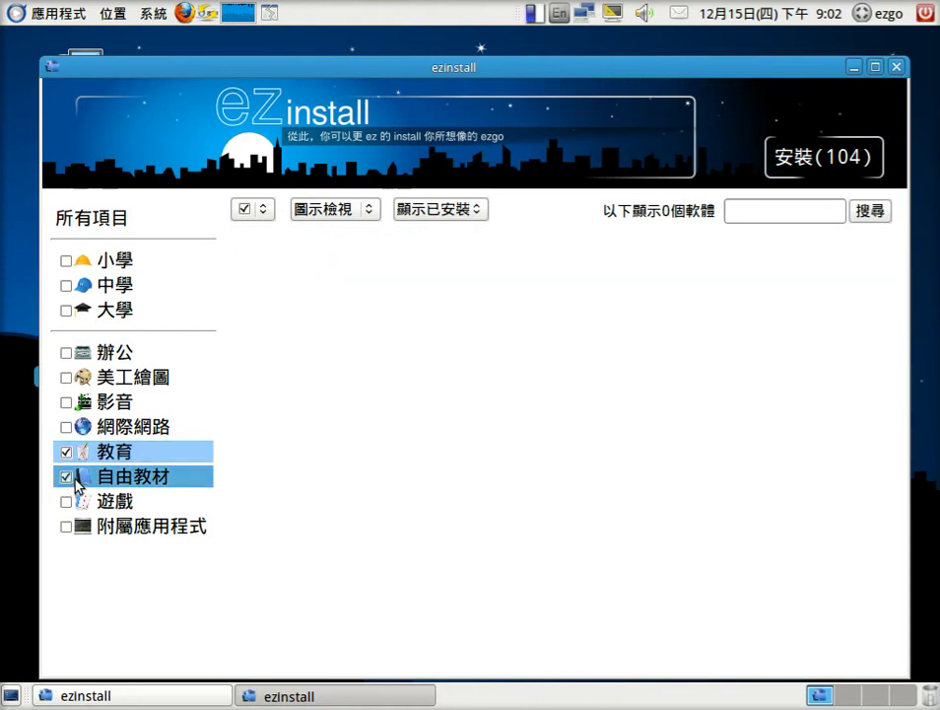
left_click(66, 477)
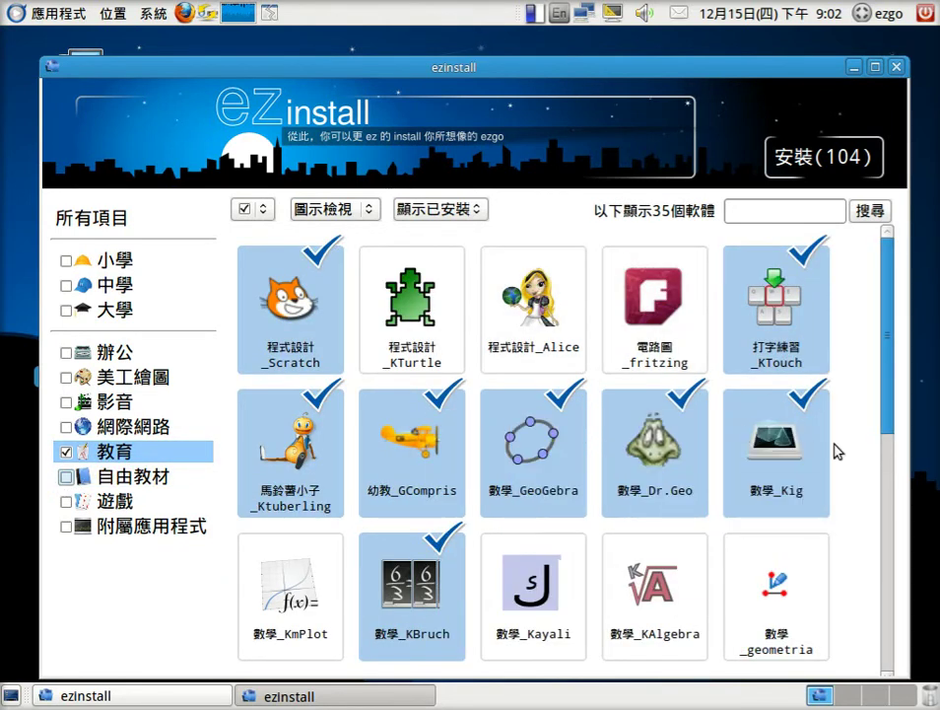
left_click_drag(890, 398, 890, 504)
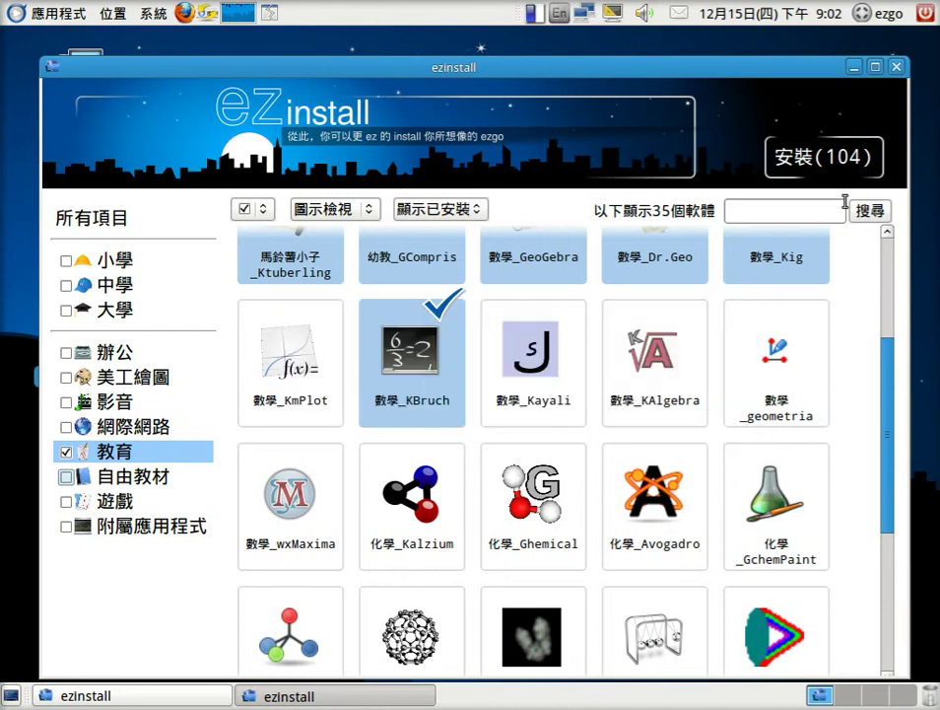
Bring up the list of software marked for installation and confirm installing it
left_click(817, 158)
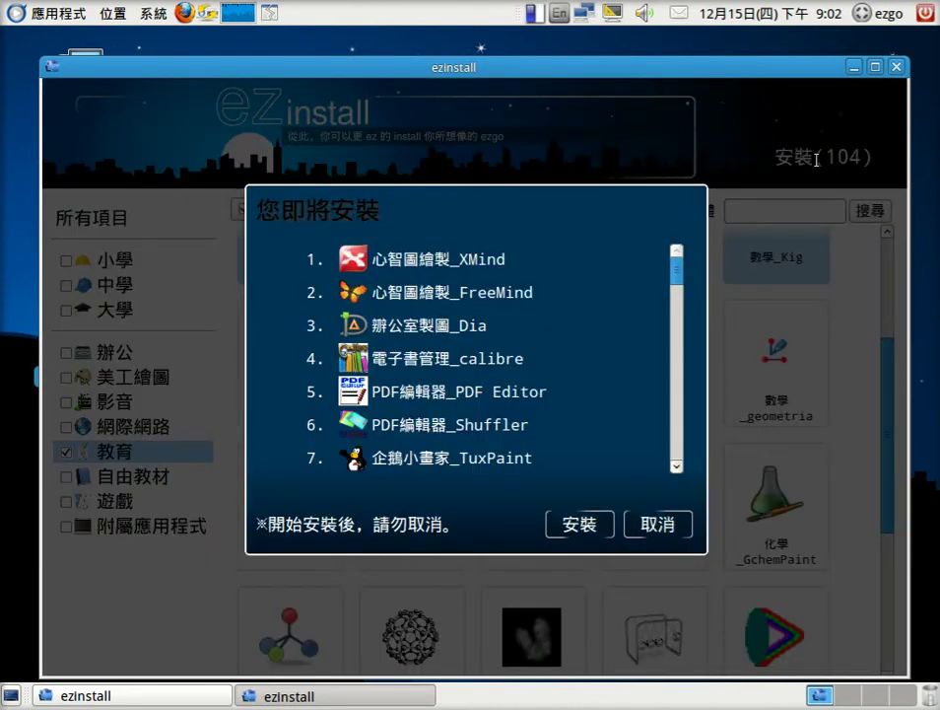
left_click(570, 525)
mouse_move(371, 312)
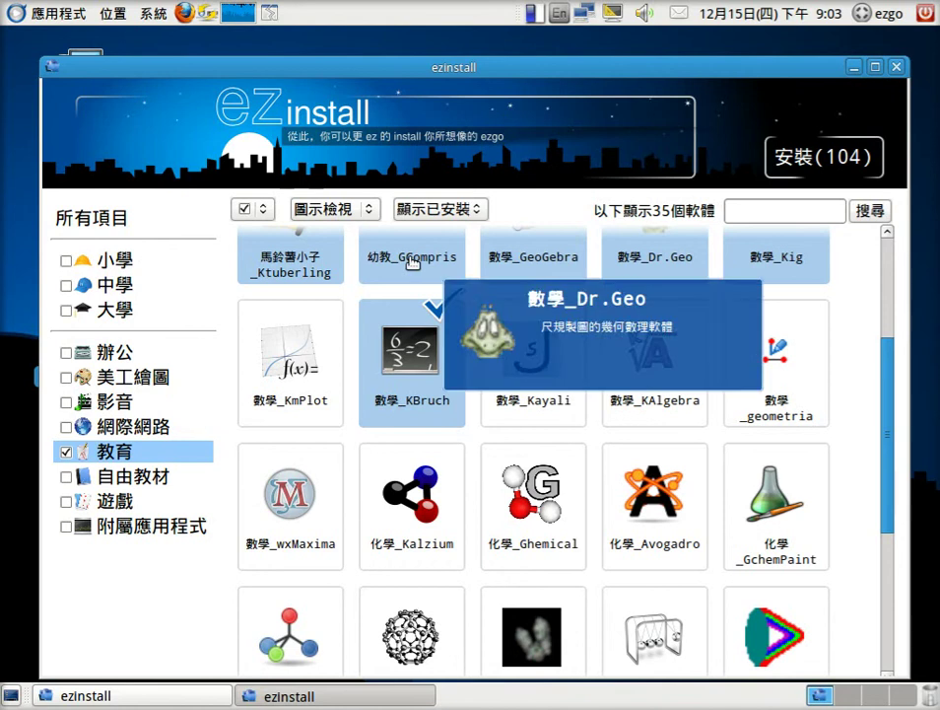
Look through the desktop's application categories from 辦公 to 附屬應用程式
left_click(52, 20)
mouse_move(69, 46)
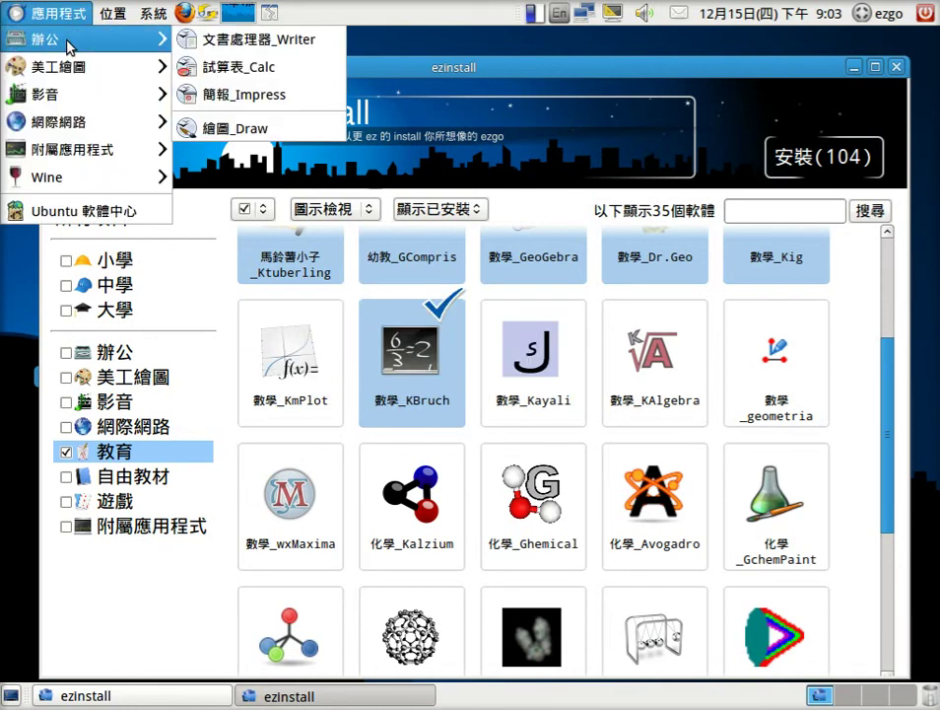
mouse_move(84, 155)
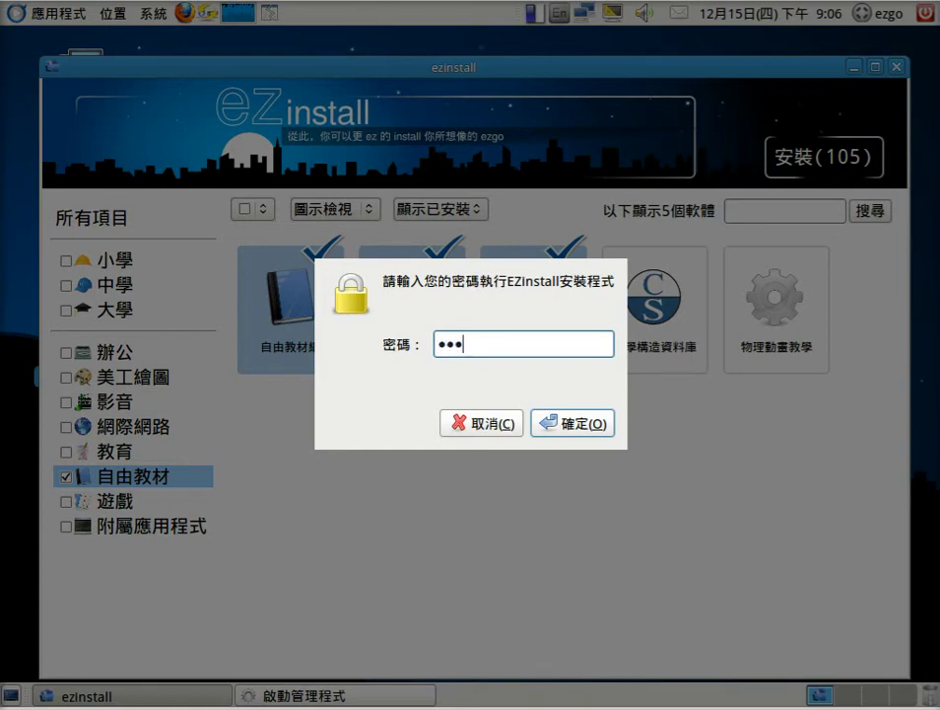
Submit the account password to run the installer and dismiss the 安裝完成 notice once the installation ends
left_click(595, 426)
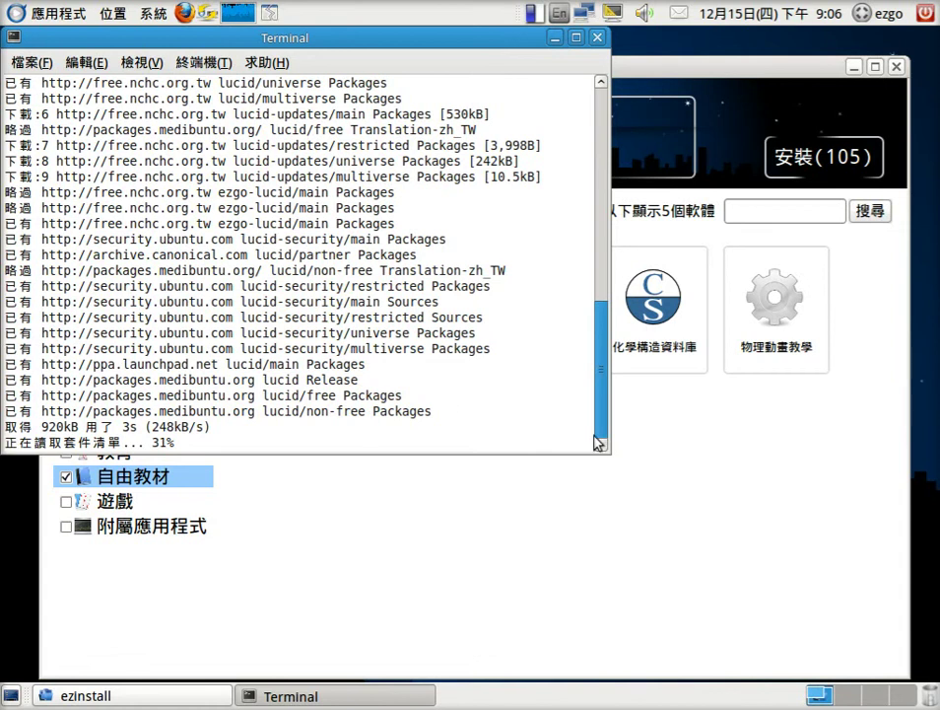
left_click_drag(336, 49, 391, 79)
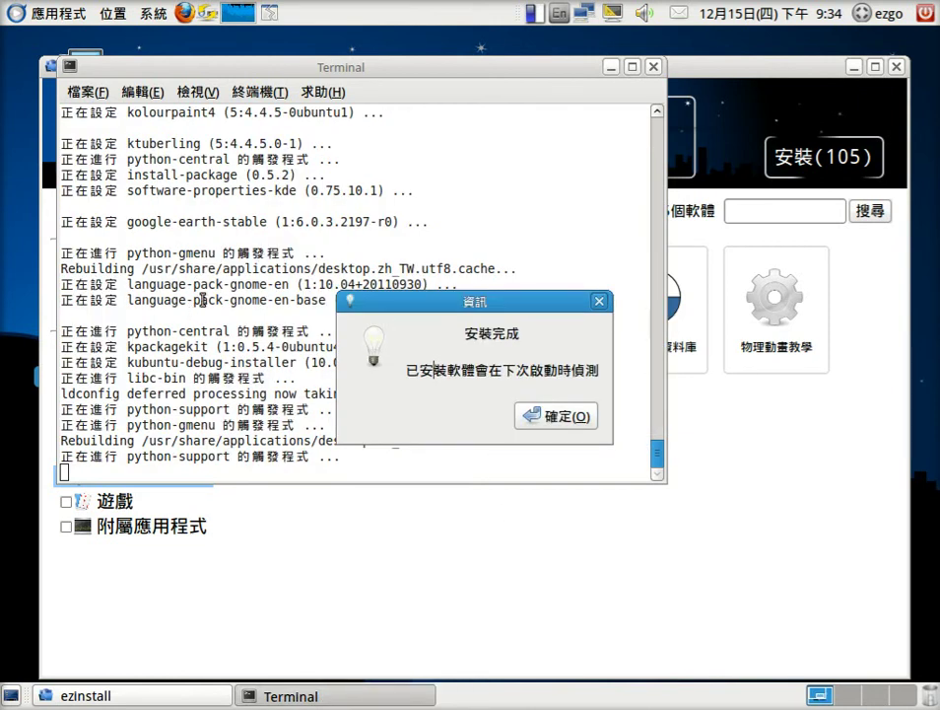
left_click(554, 417)
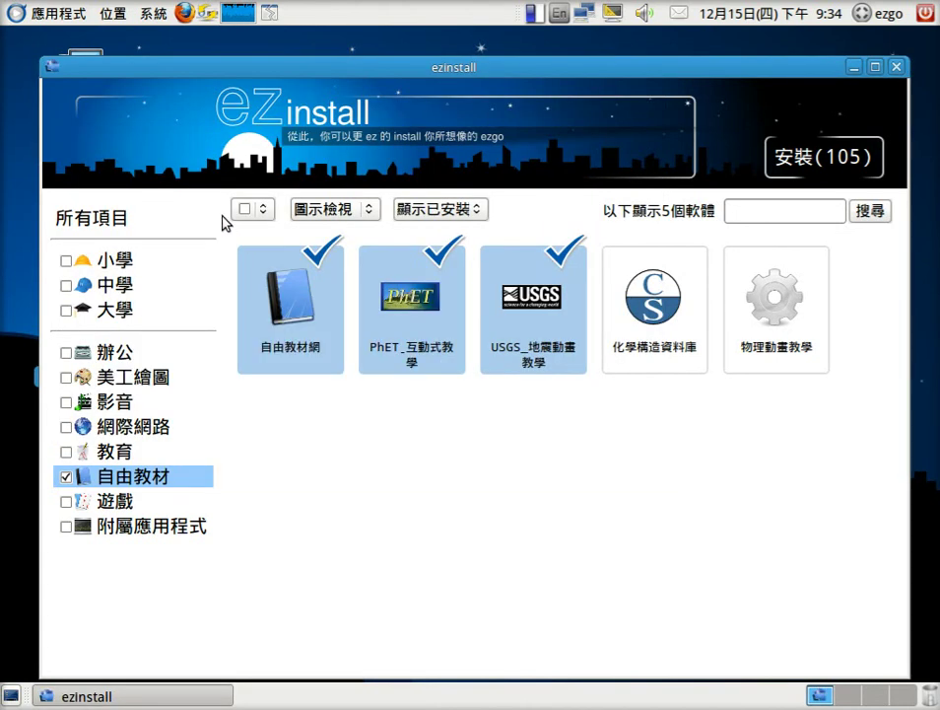
Check the desktop's application categories, including 影音 and 教育, for the newly installed software
left_click(51, 18)
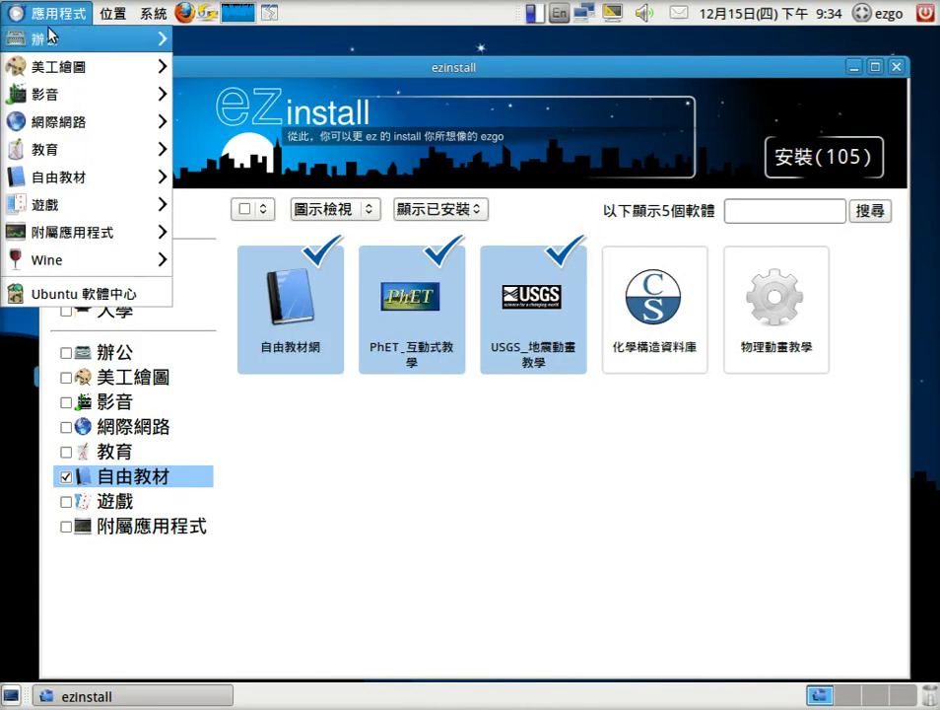
mouse_move(53, 40)
mouse_move(63, 68)
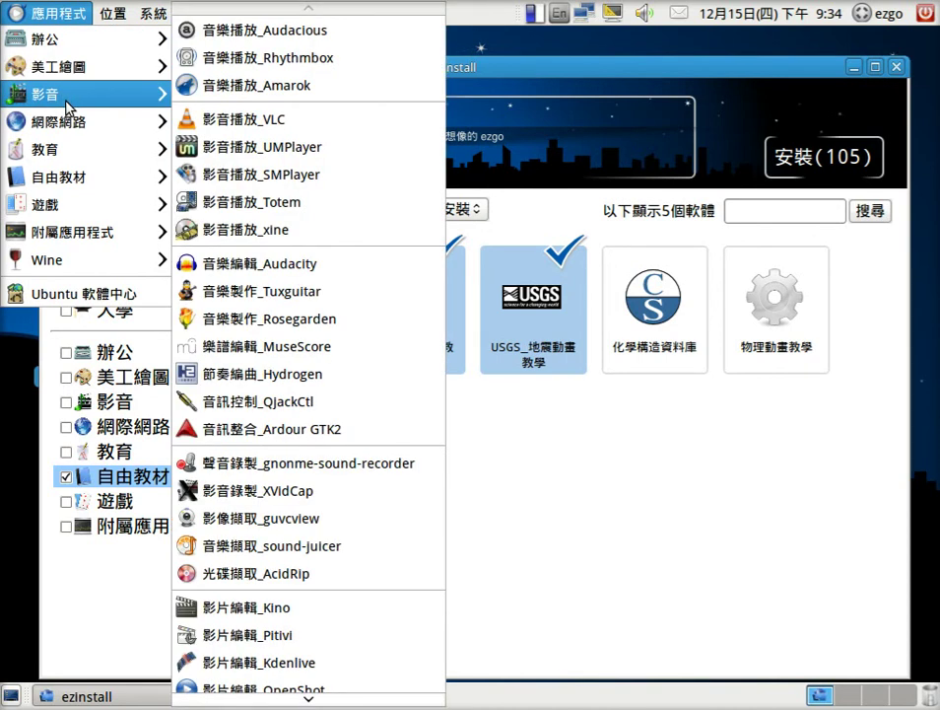
mouse_move(87, 189)
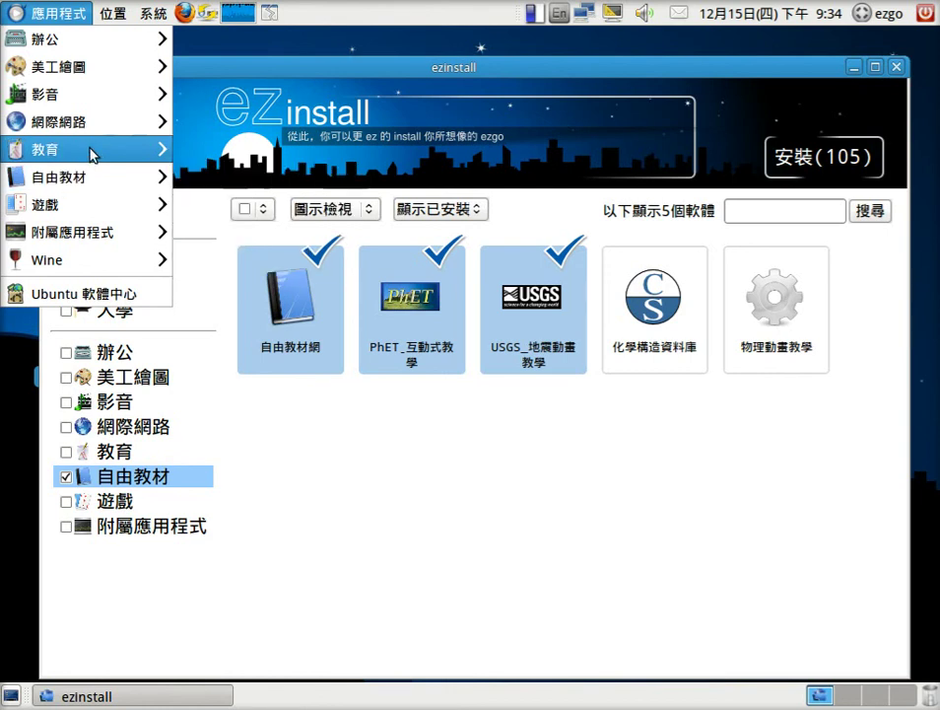
mouse_move(90, 160)
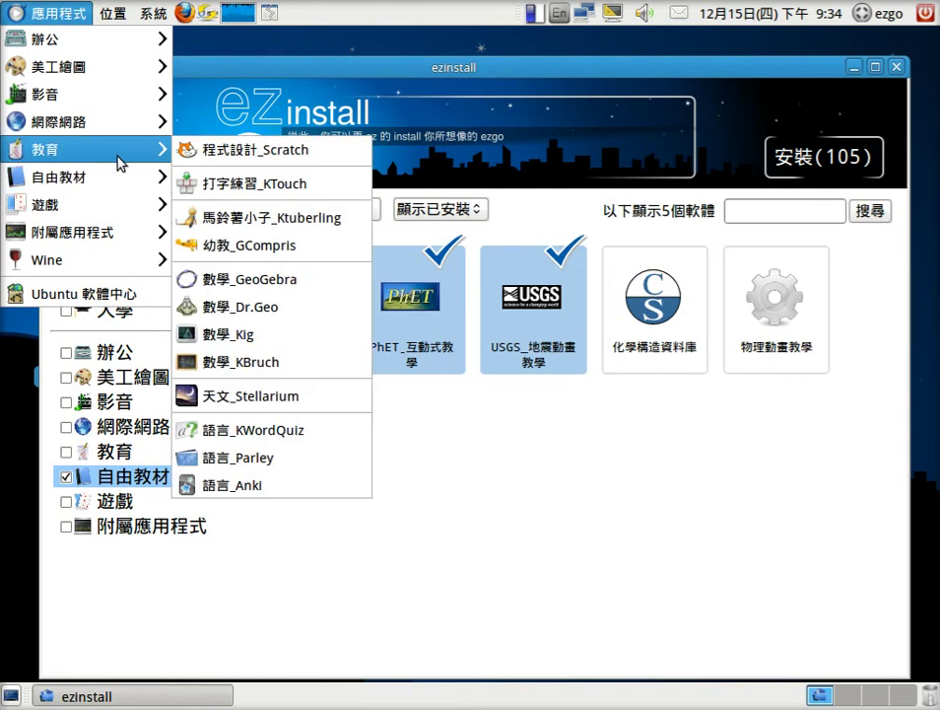